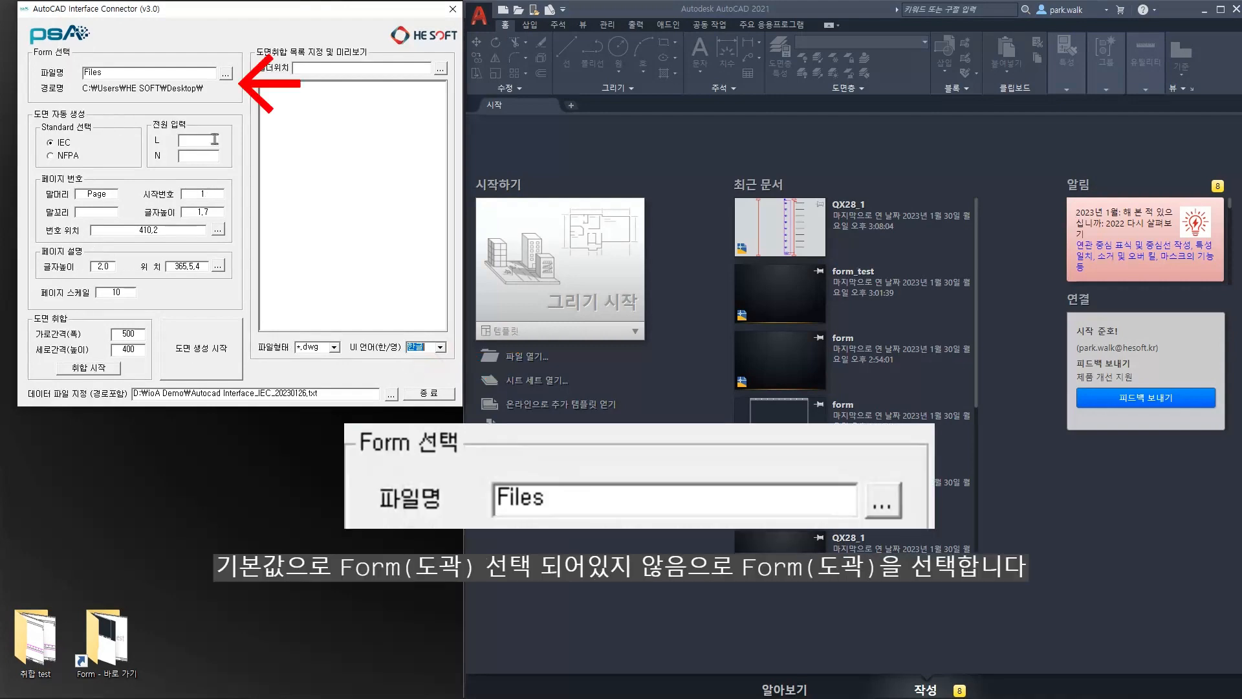
Select form.dwg from C:\Program Files (x86)\AIC\Blocks\Form as the drawing form
left_click(171, 75)
left_click(226, 74)
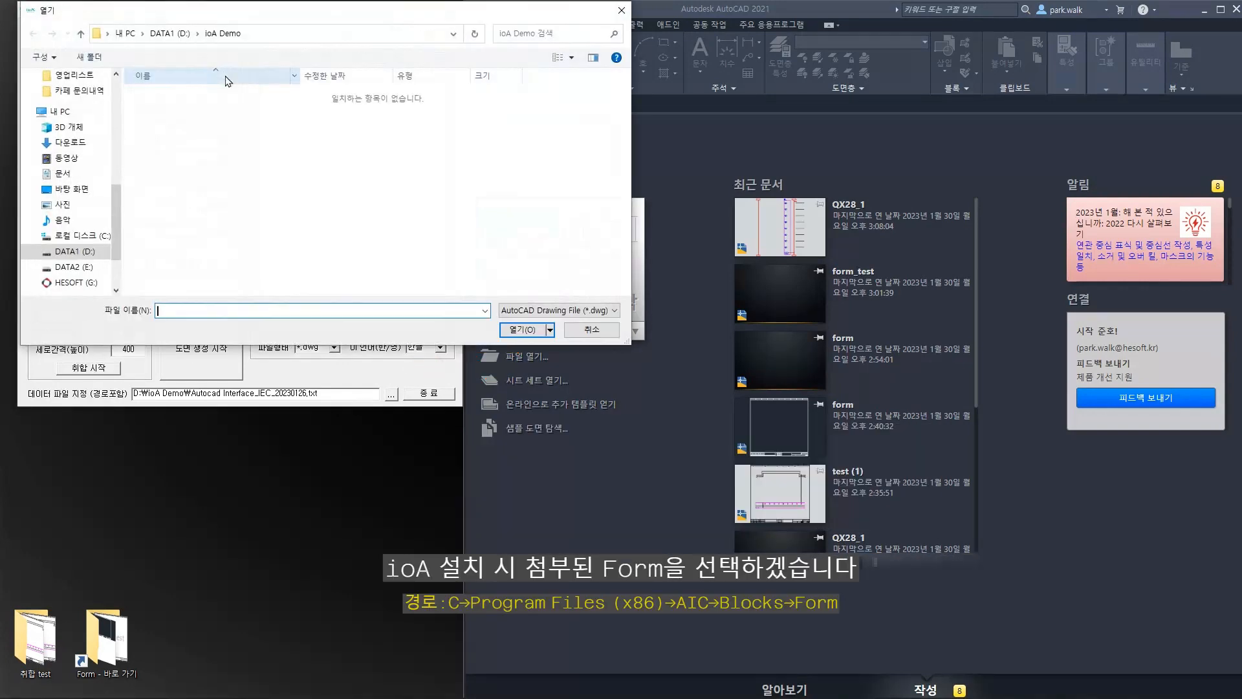
left_click(59, 112)
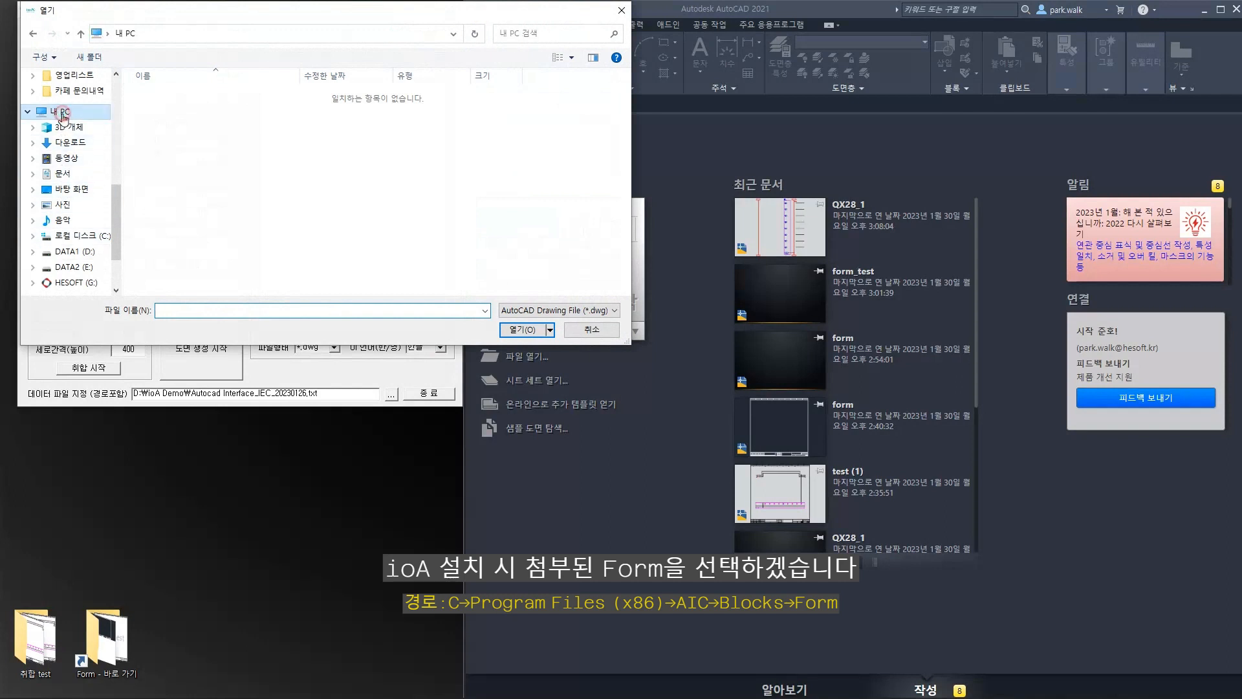
double_click(184, 239)
double_click(172, 271)
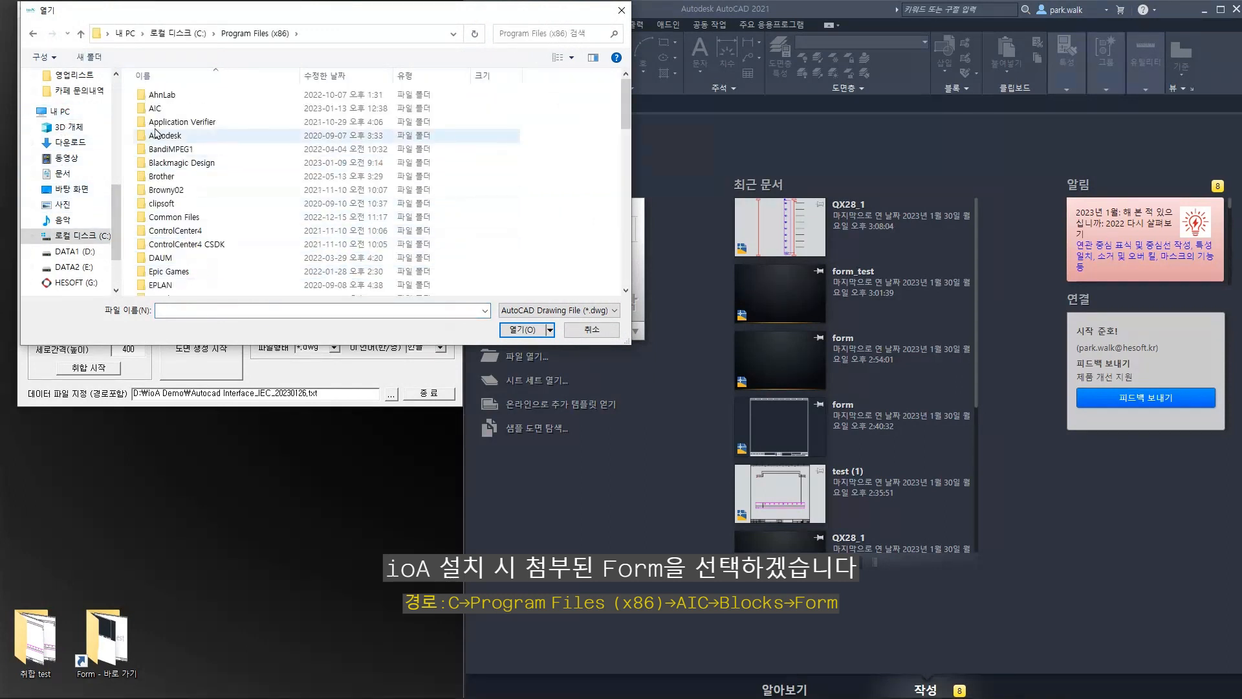
double_click(156, 109)
double_click(158, 109)
double_click(159, 109)
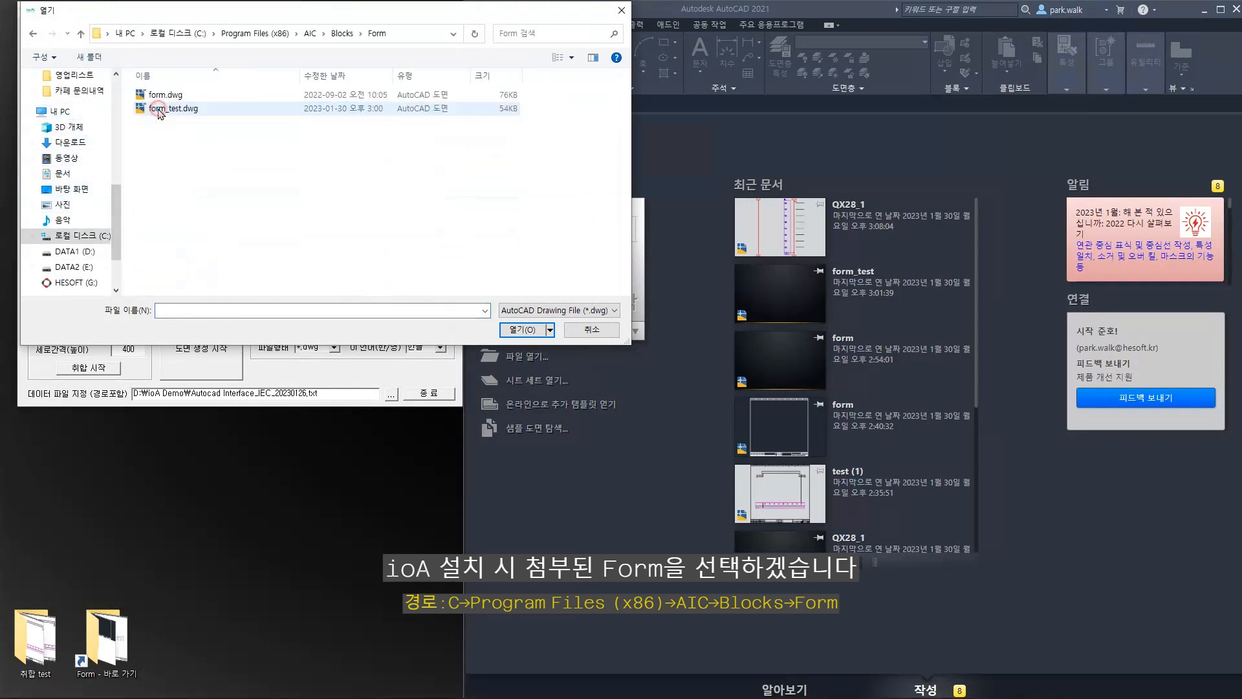
double_click(162, 97)
Open form_test.dwg from the Form desktop folder in AutoCAD and identify the coordinates of the frame's lower-left corner
double_click(106, 637)
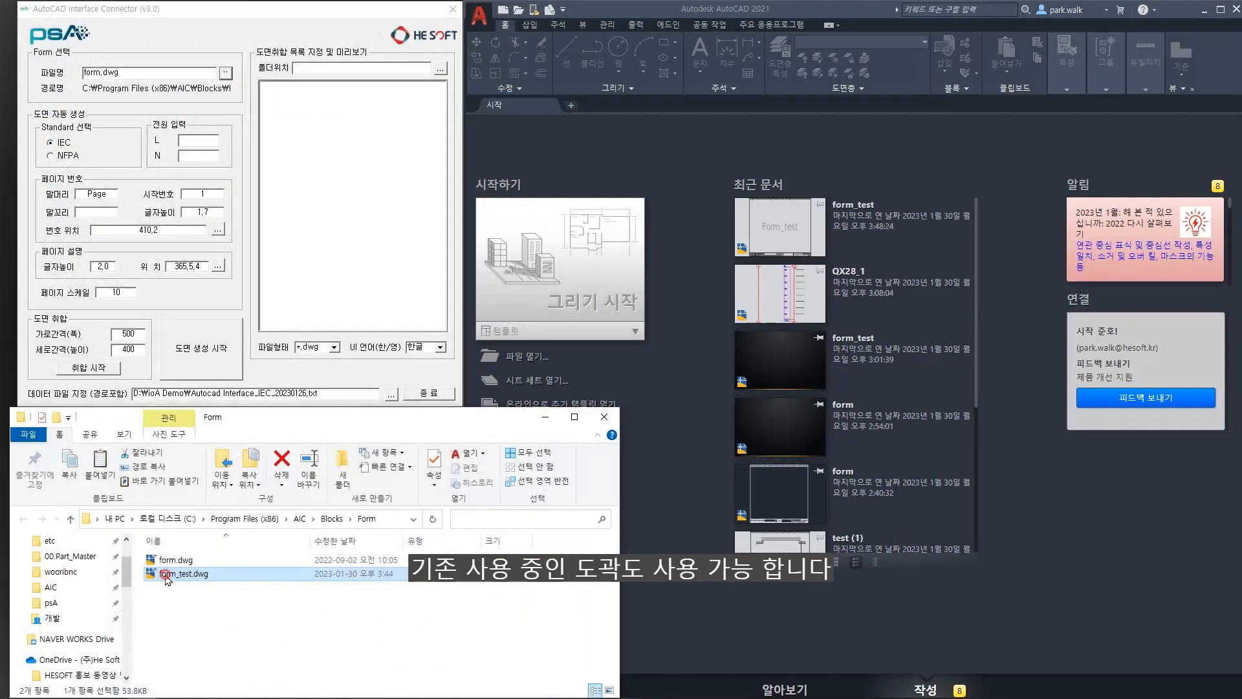
double_click(166, 574)
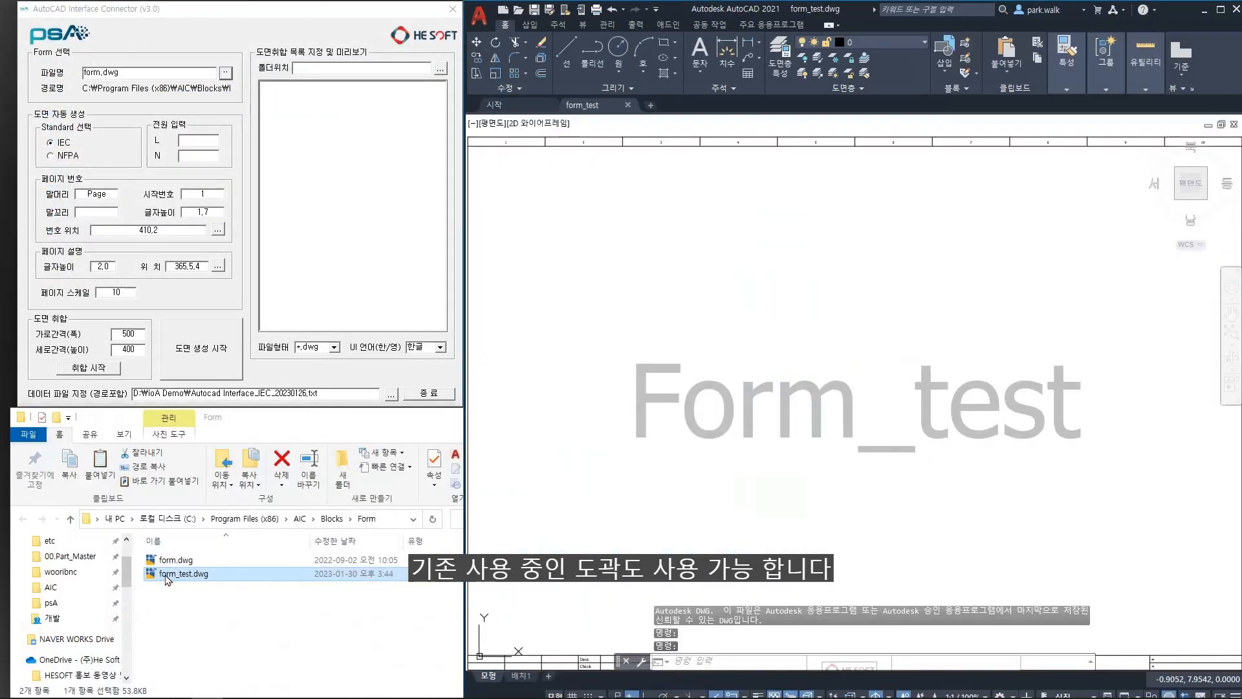
scroll(828, 401, "up", 5)
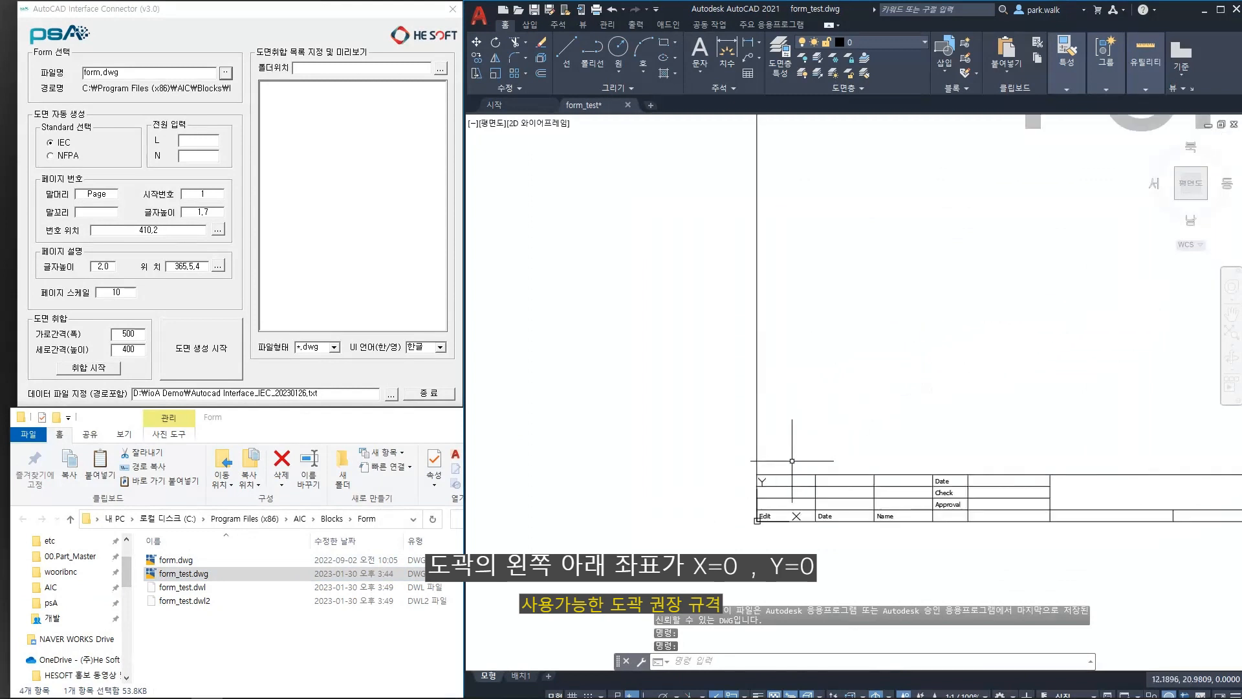
type("id")
key("Return")
left_click(757, 521)
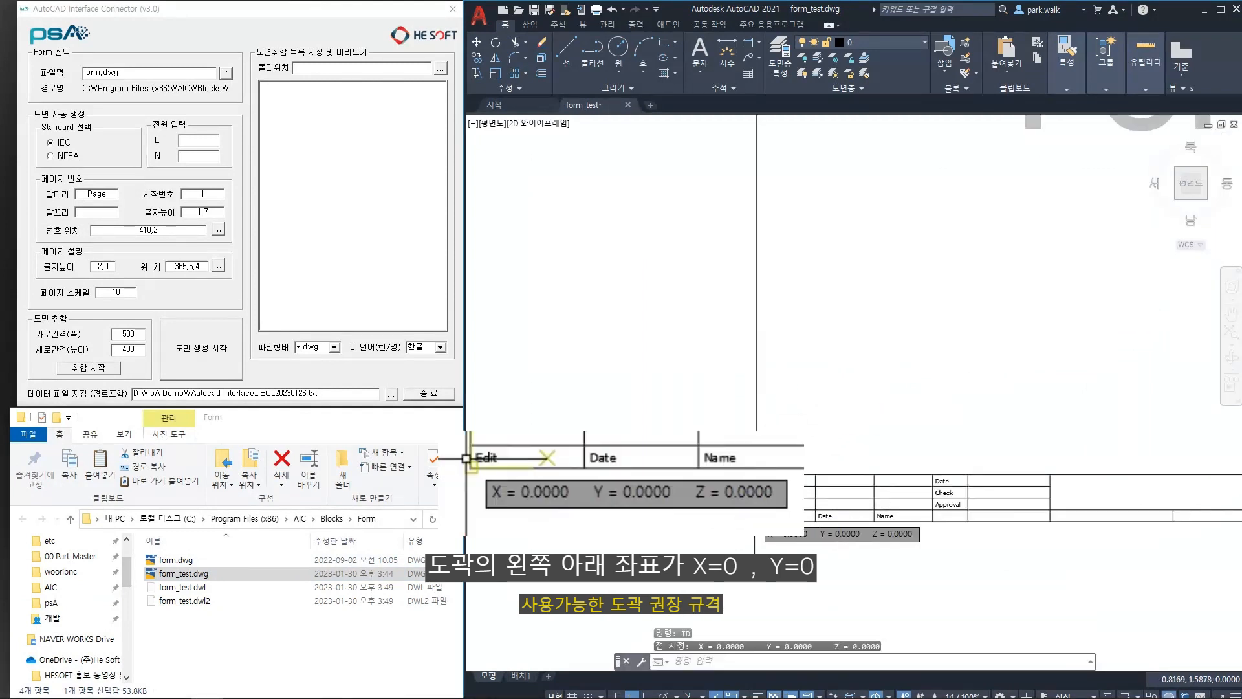
key("Escape")
Dimension the drawing frame's width above its top edge and its height beside its right edge
scroll(804, 430, "down", 5)
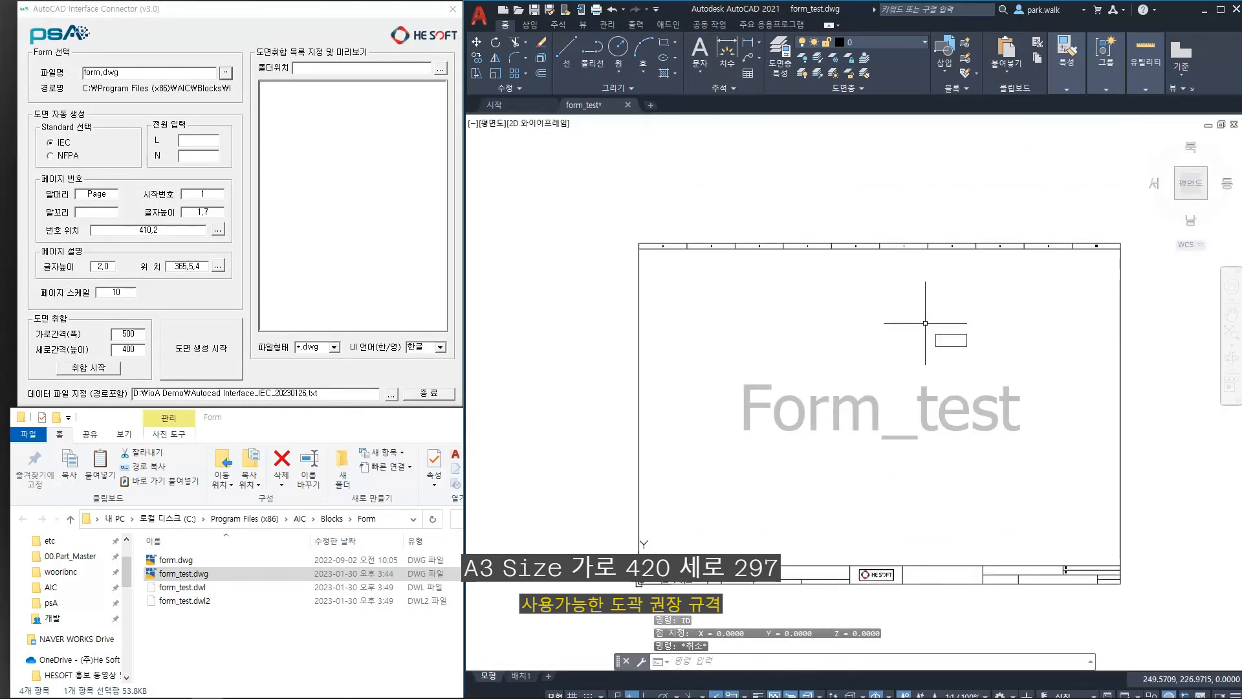
type("dim")
key("Return")
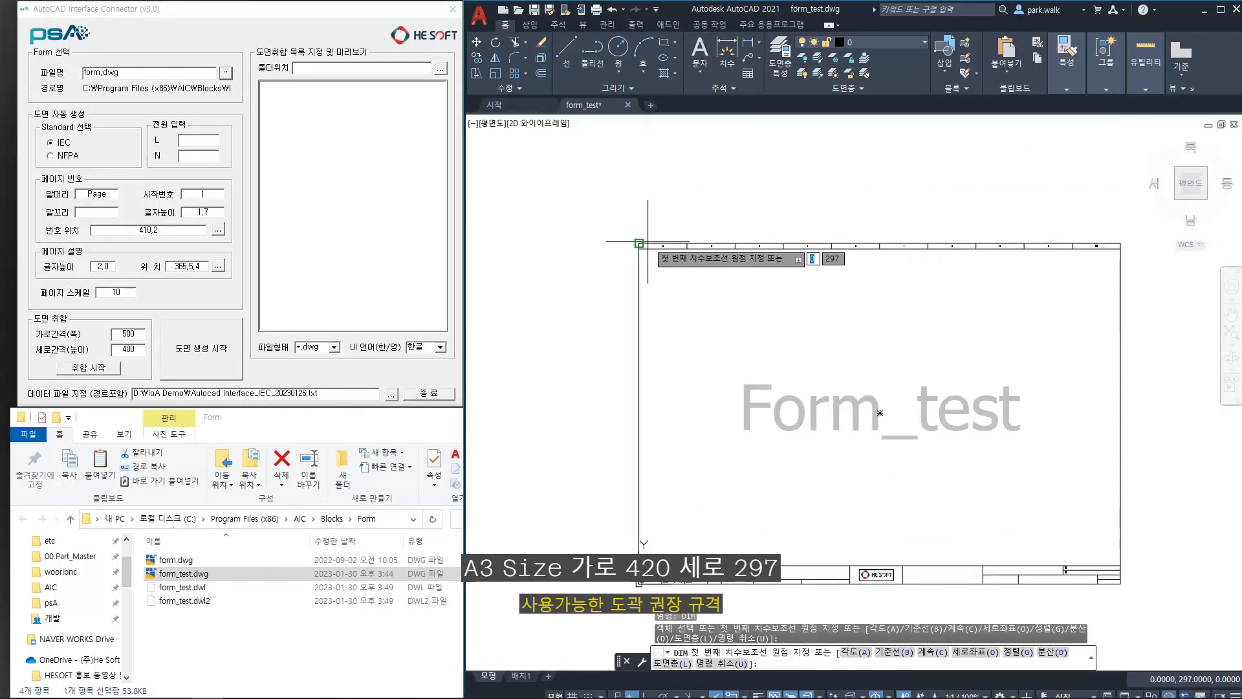
left_click(674, 244)
left_click(679, 227)
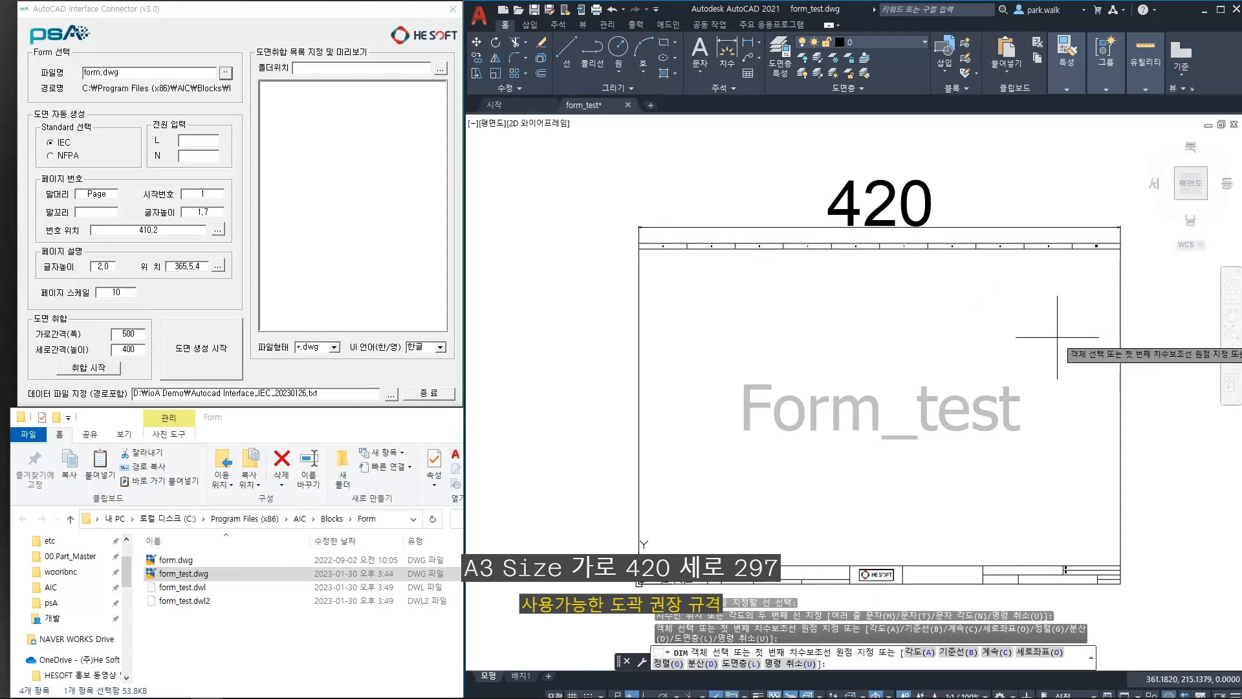
left_click(1121, 350)
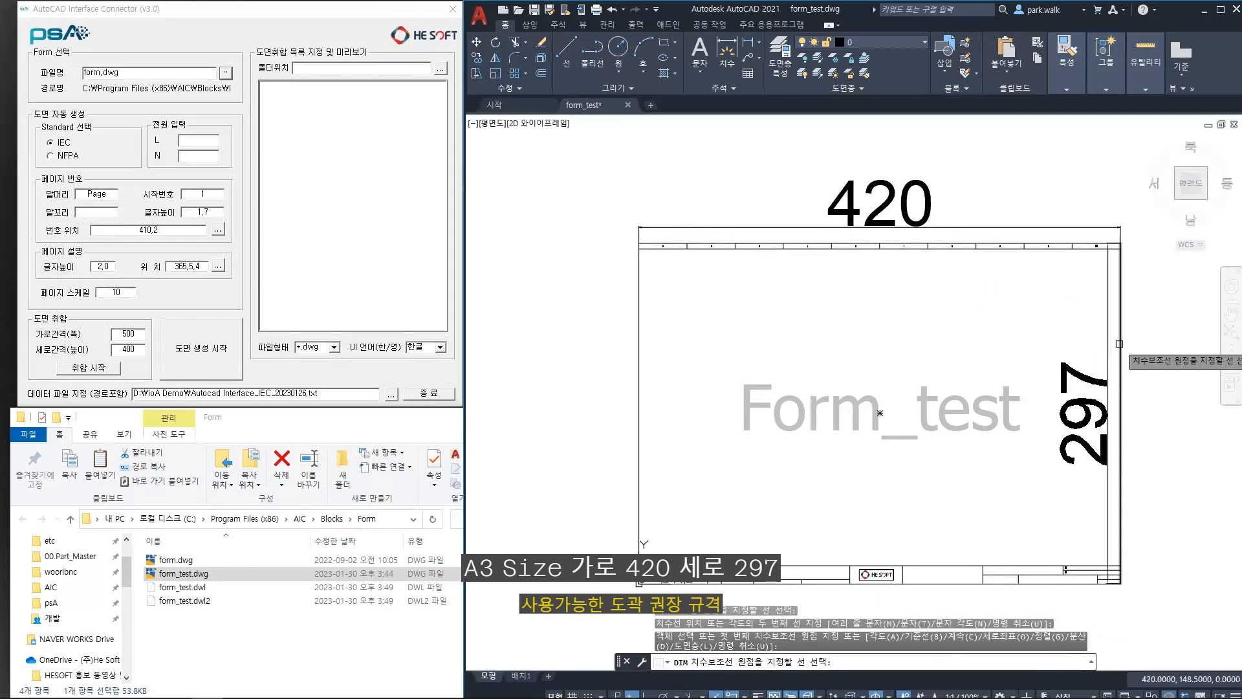
left_click(1152, 349)
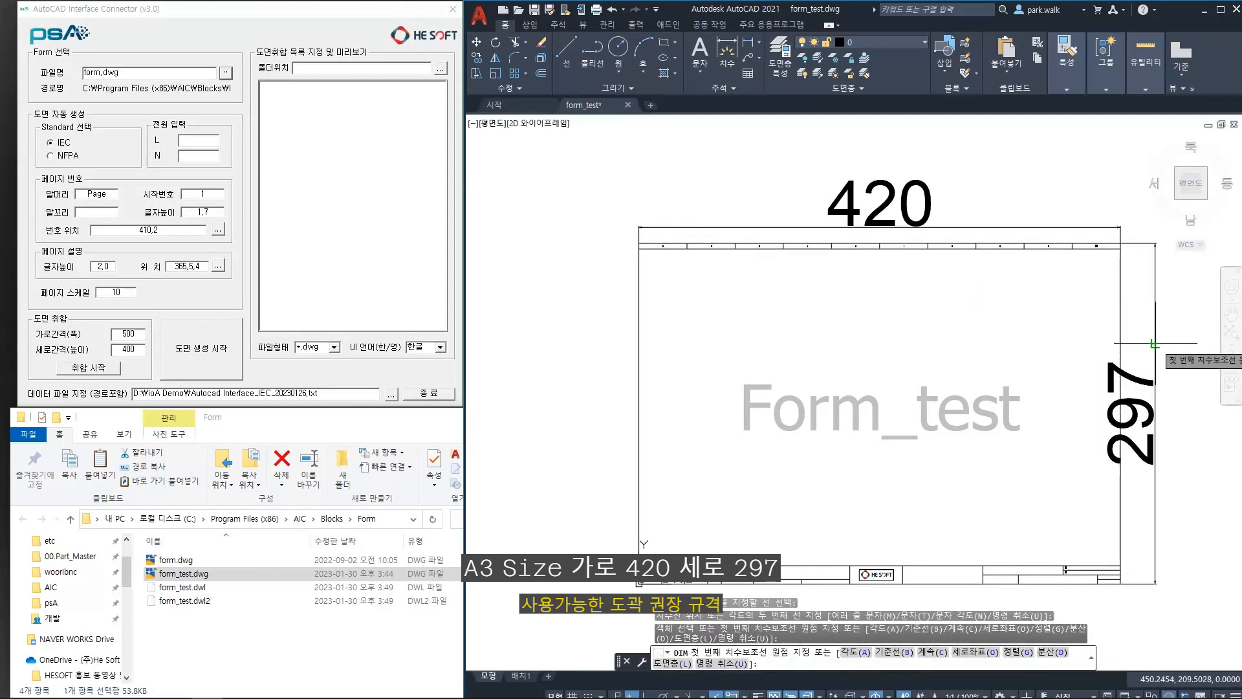
middle_click(947, 319)
middle_click(948, 319)
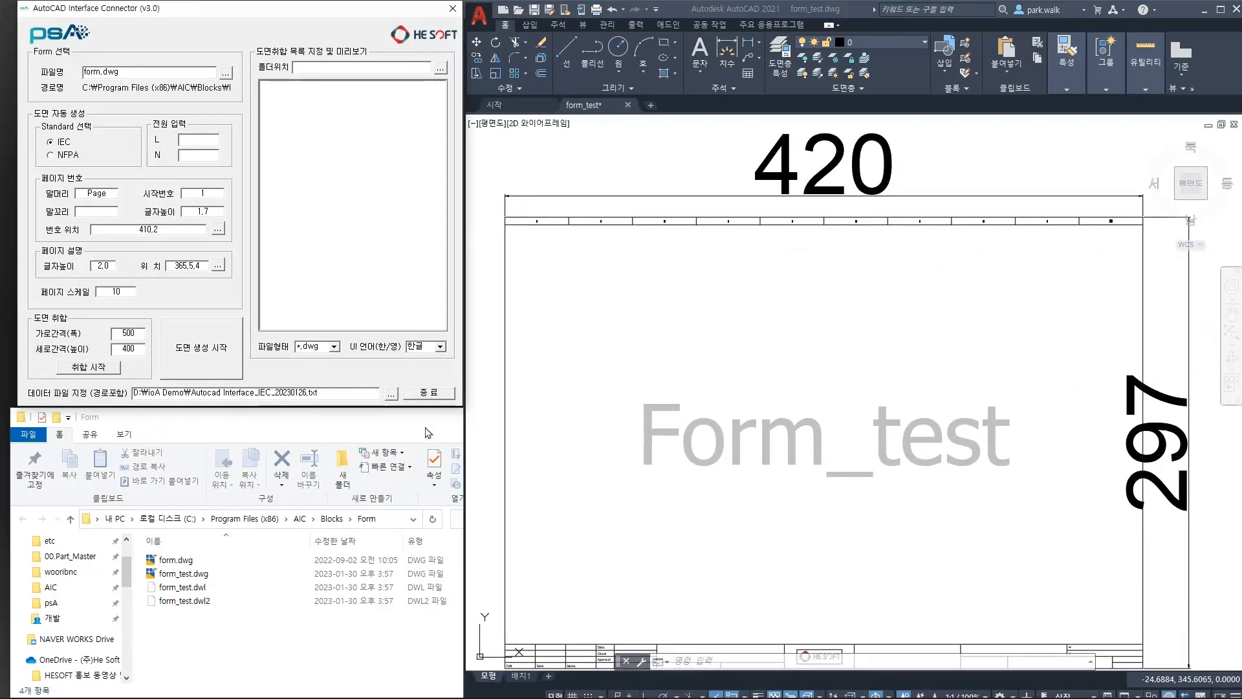
Put away the Form folder window and set the power inputs in AutoCAD Interface Connector to L_test for L and N_test for N
left_click(415, 423)
left_click(561, 418)
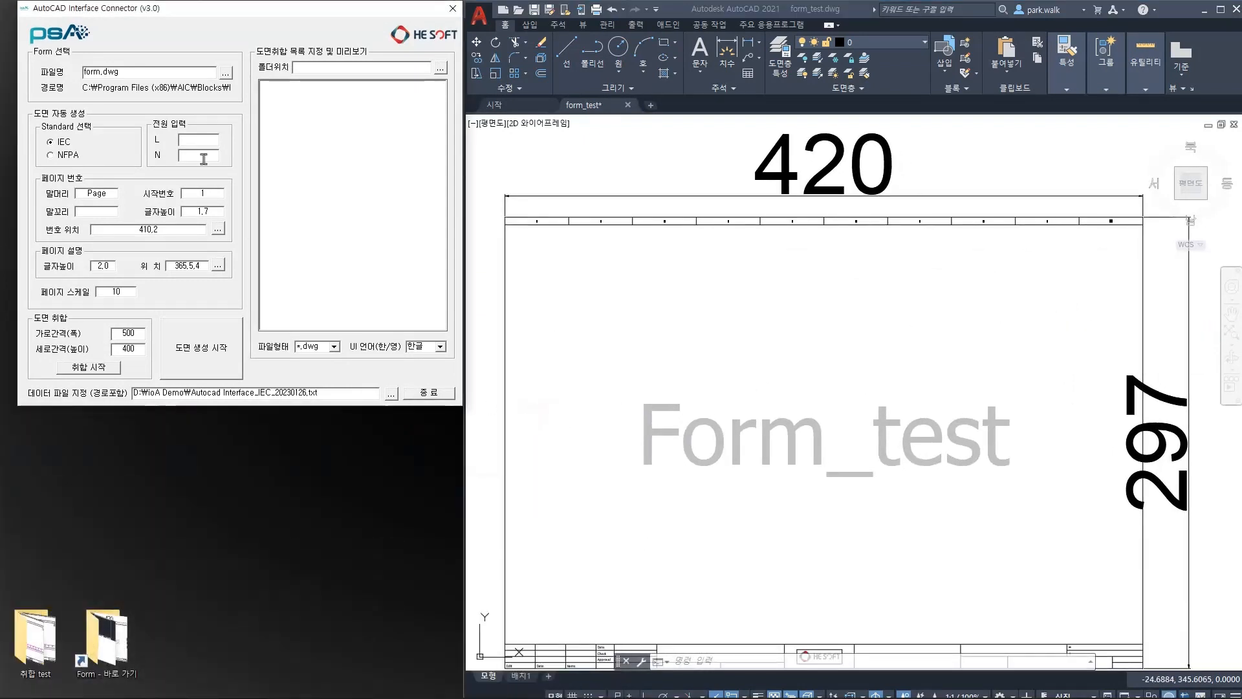
left_click(204, 139)
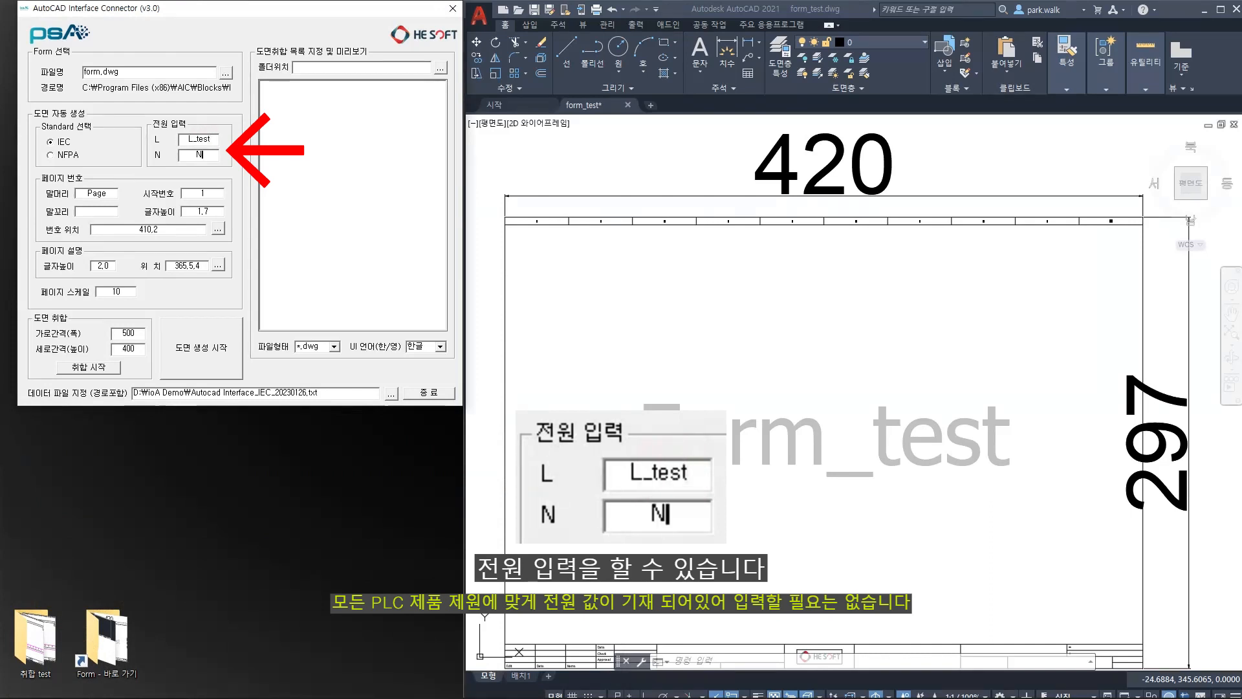
Set the page number prefix to 말머리_test and the suffix to 말꼬리_test
double_click(98, 196)
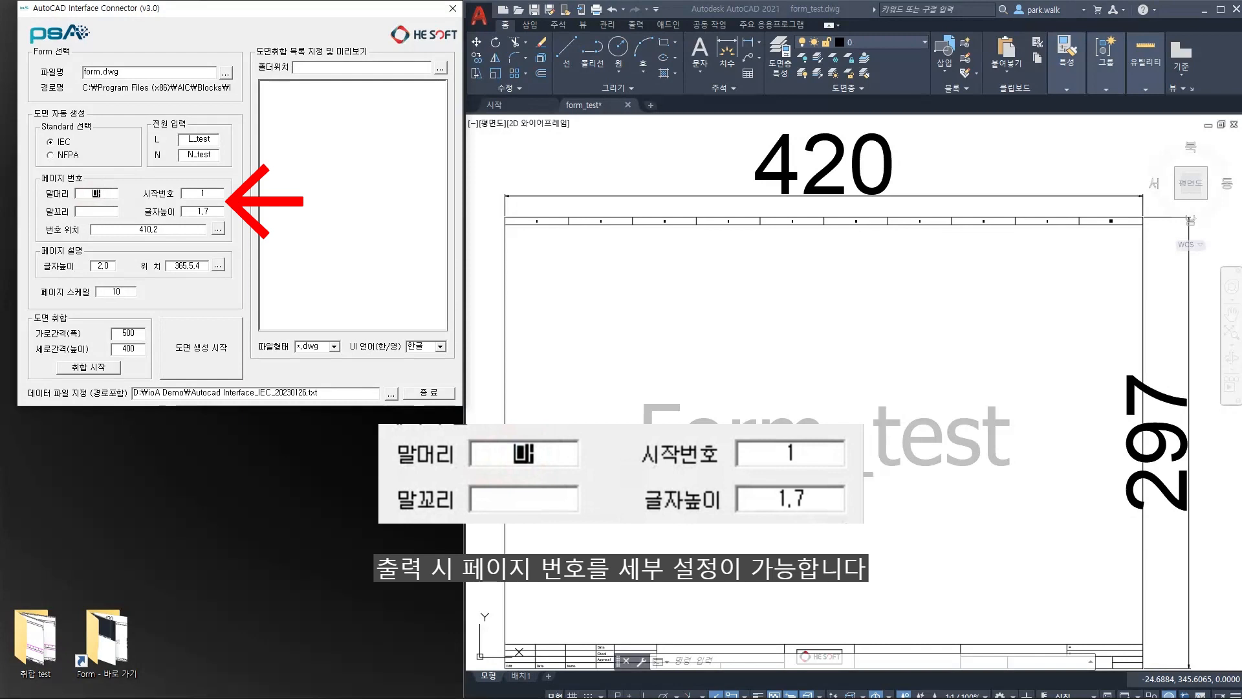
type("말머리_test")
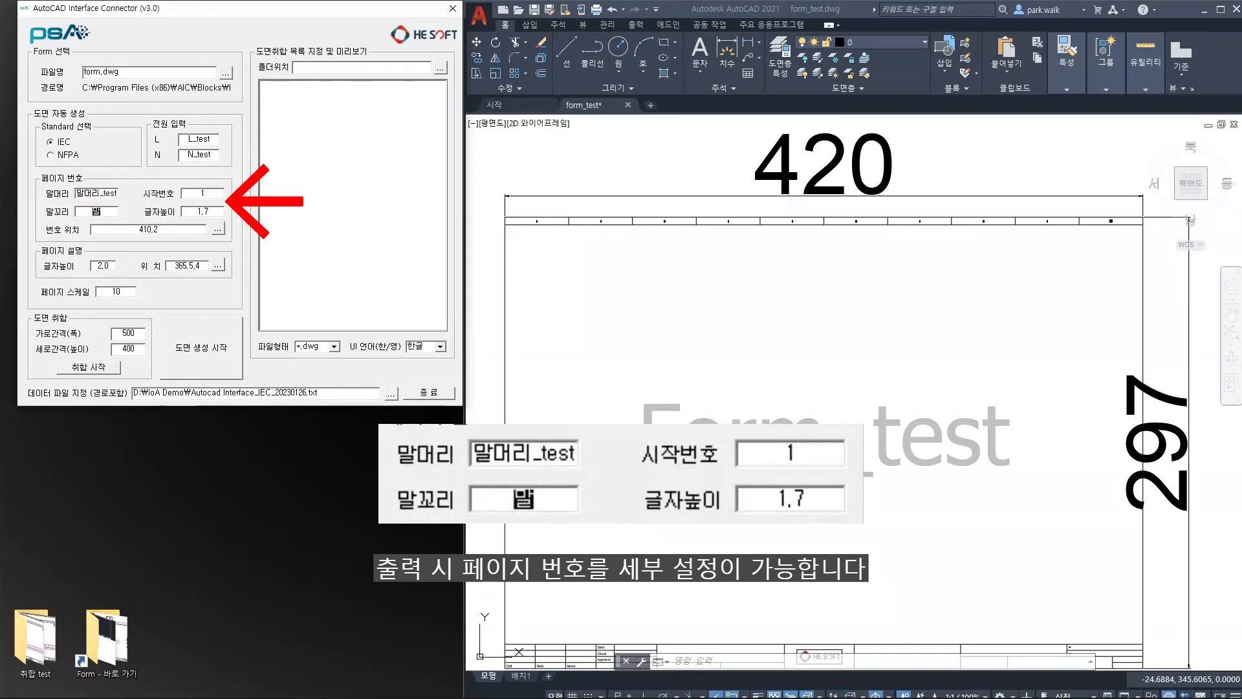
type("말꼬리_test")
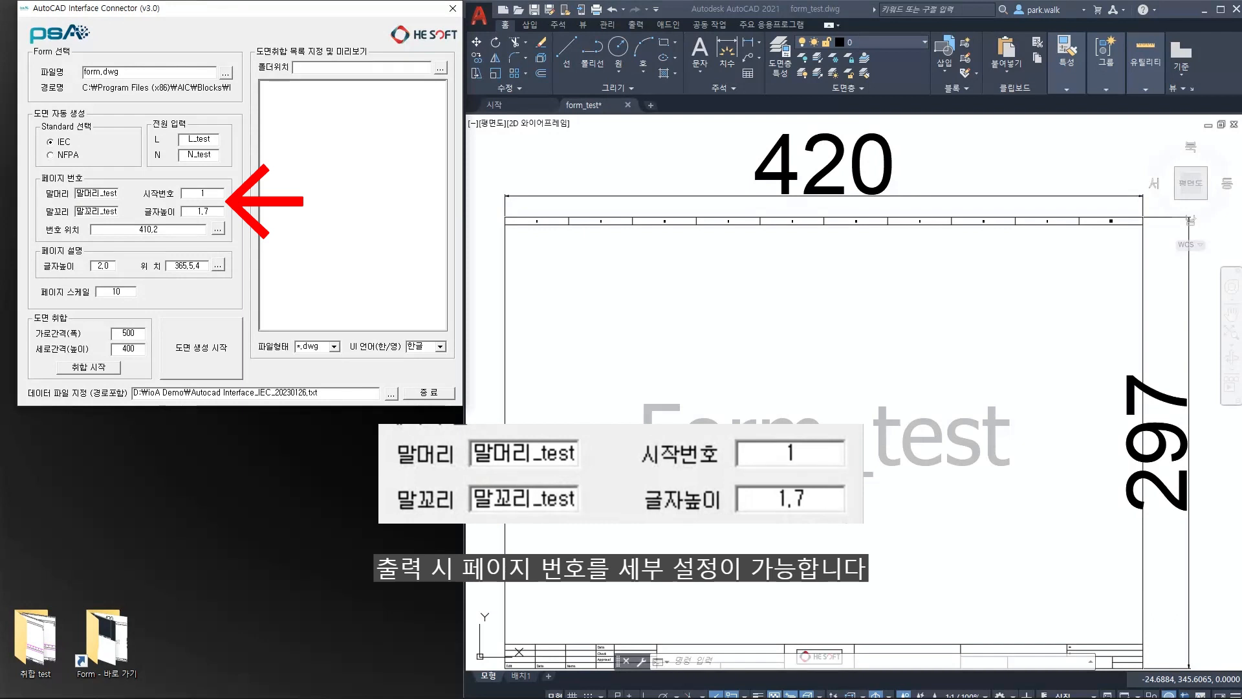
Set the page number position to 335,12 by picking opposite corners of the title block cell beside the = and + fields
left_click(217, 230)
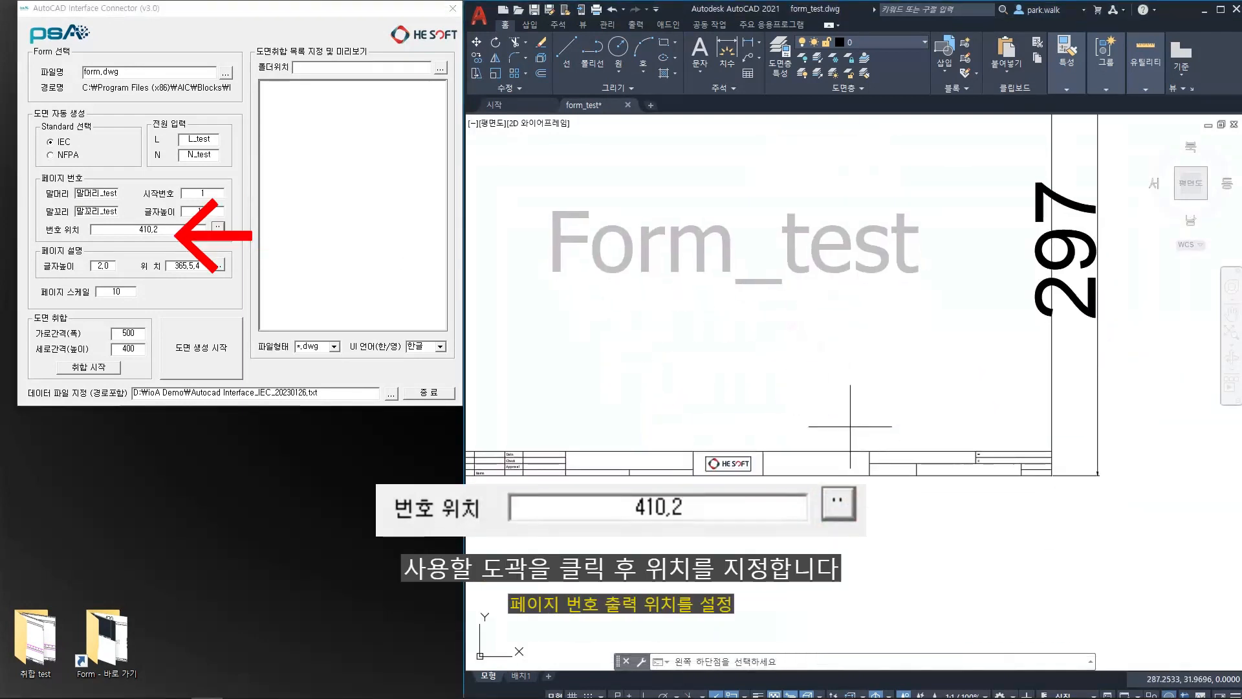
middle_click_drag(850, 426, 789, 410)
scroll(788, 410, "up", 4)
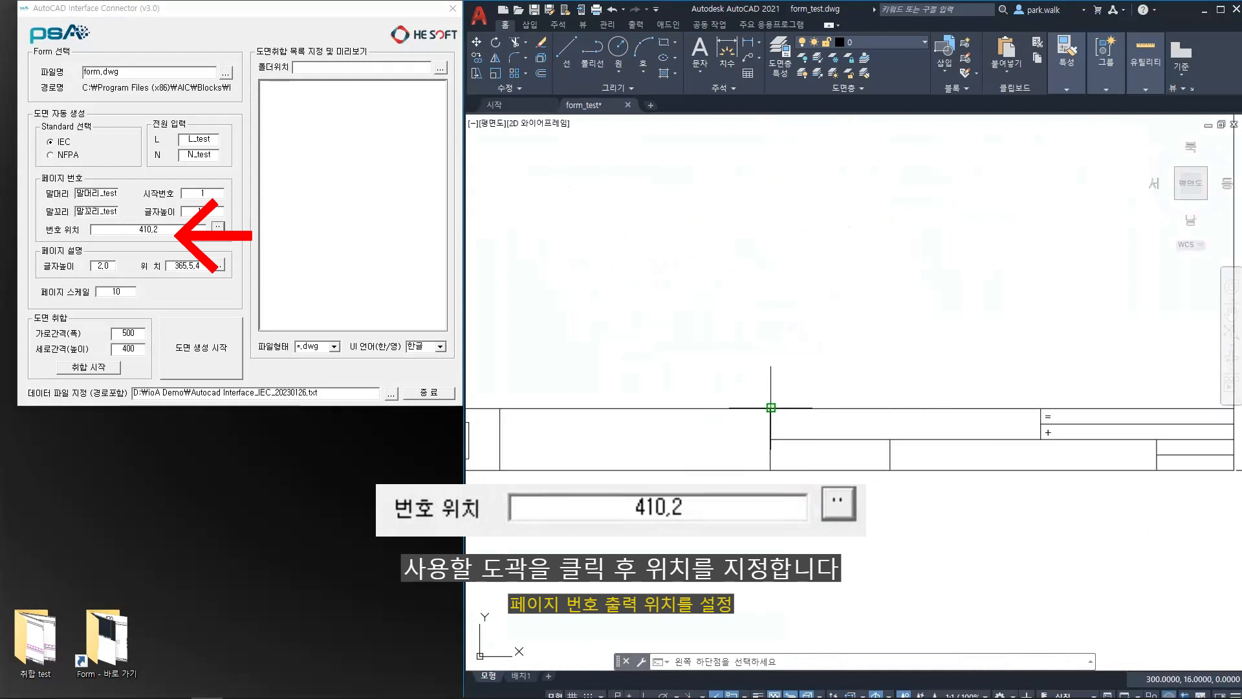
left_click(771, 408)
left_click(1038, 440)
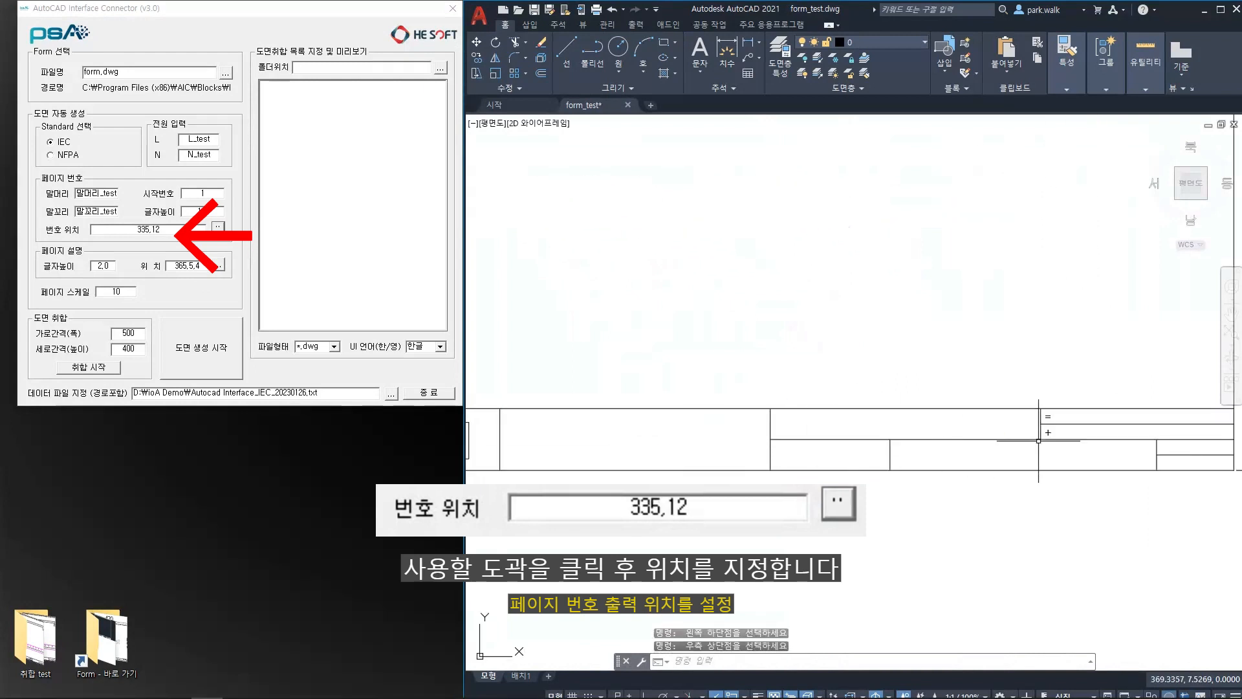
Set the page description position to 315.5,4 by picking opposite corners of the small cell below the page number cell
left_click(219, 266)
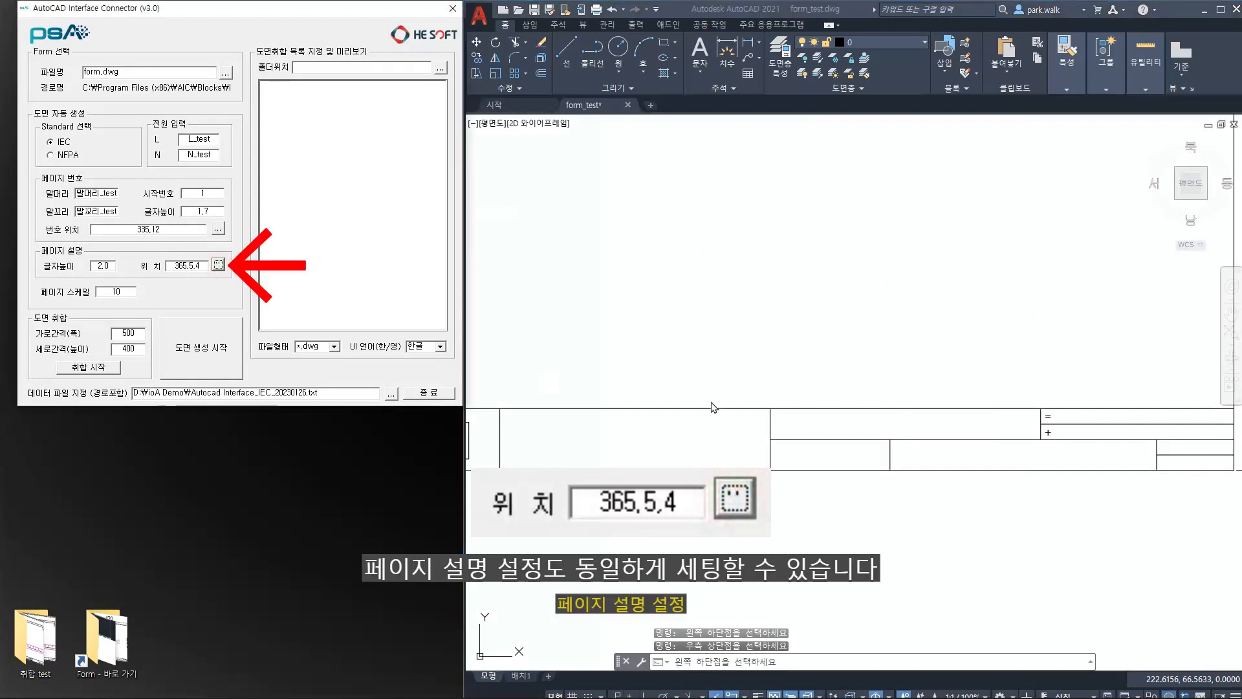
left_click(839, 422)
mouse_move(981, 477)
middle_mouse_down()
mouse_move(796, 410)
mouse_move(999, 428)
middle_mouse_up()
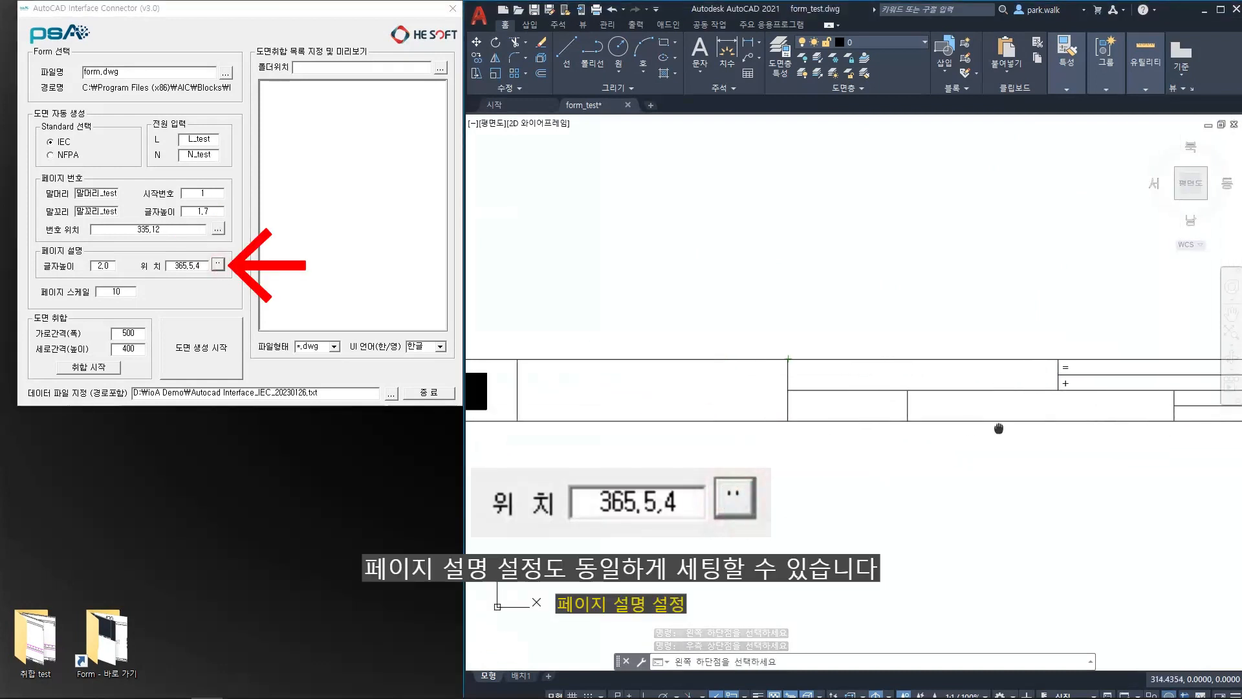
left_click(788, 389)
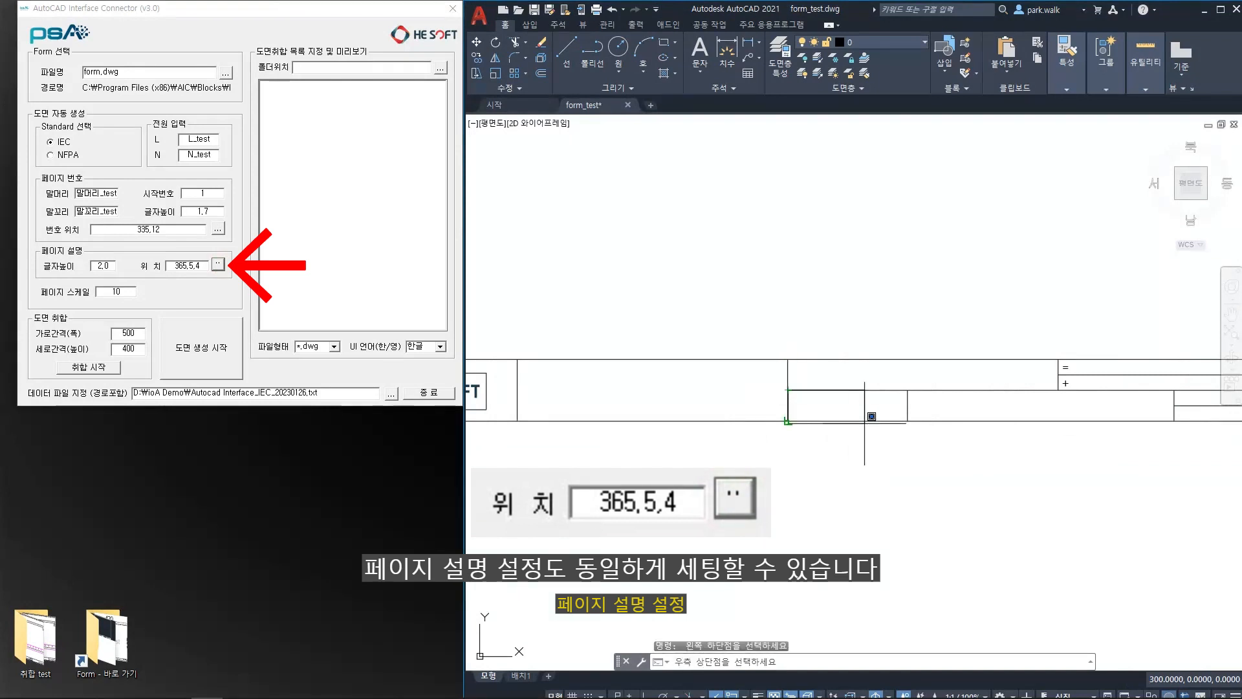
left_click(908, 421)
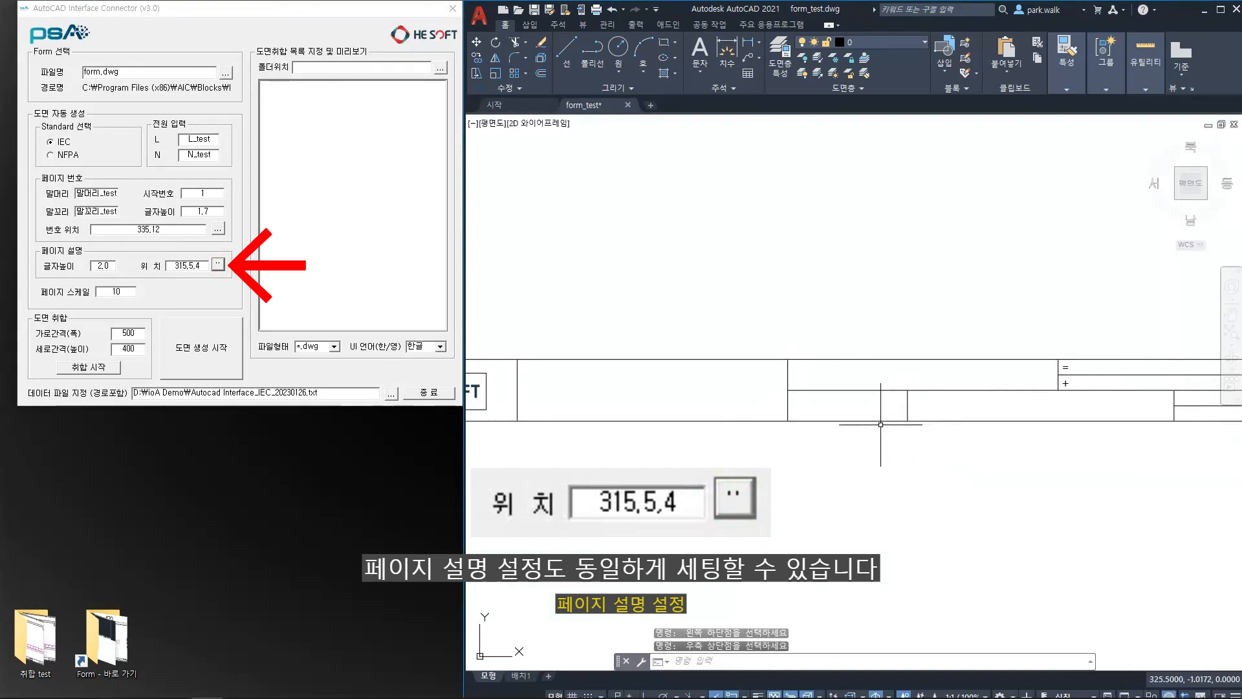
Set the page description position to 265,8 from the corners of the large cell beside the logo, and its text height to 4
left_click(215, 266)
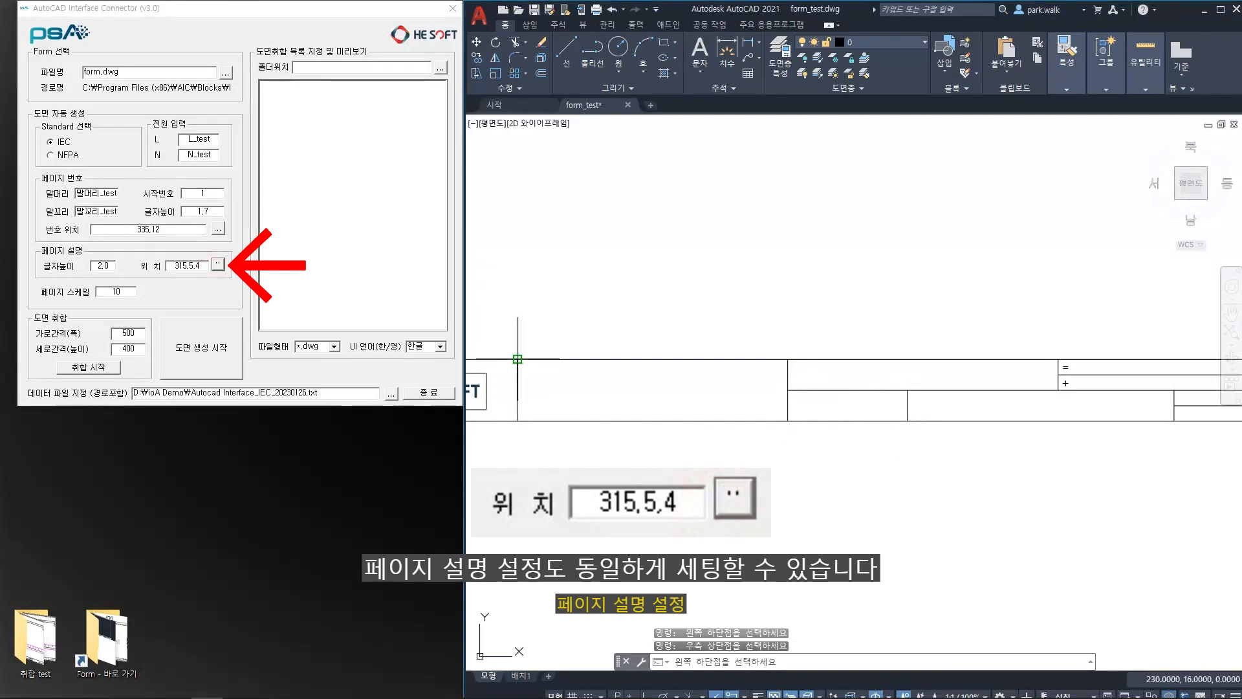
left_click(788, 421)
left_click(769, 419)
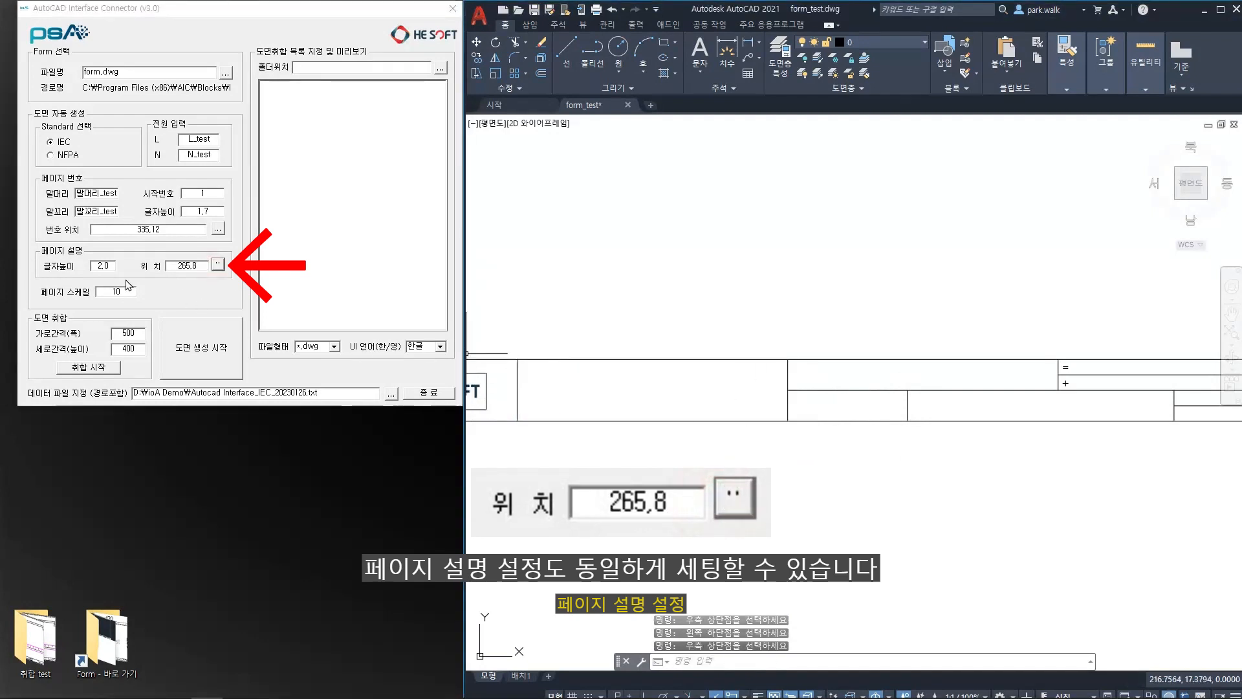
double_click(104, 266)
type("4")
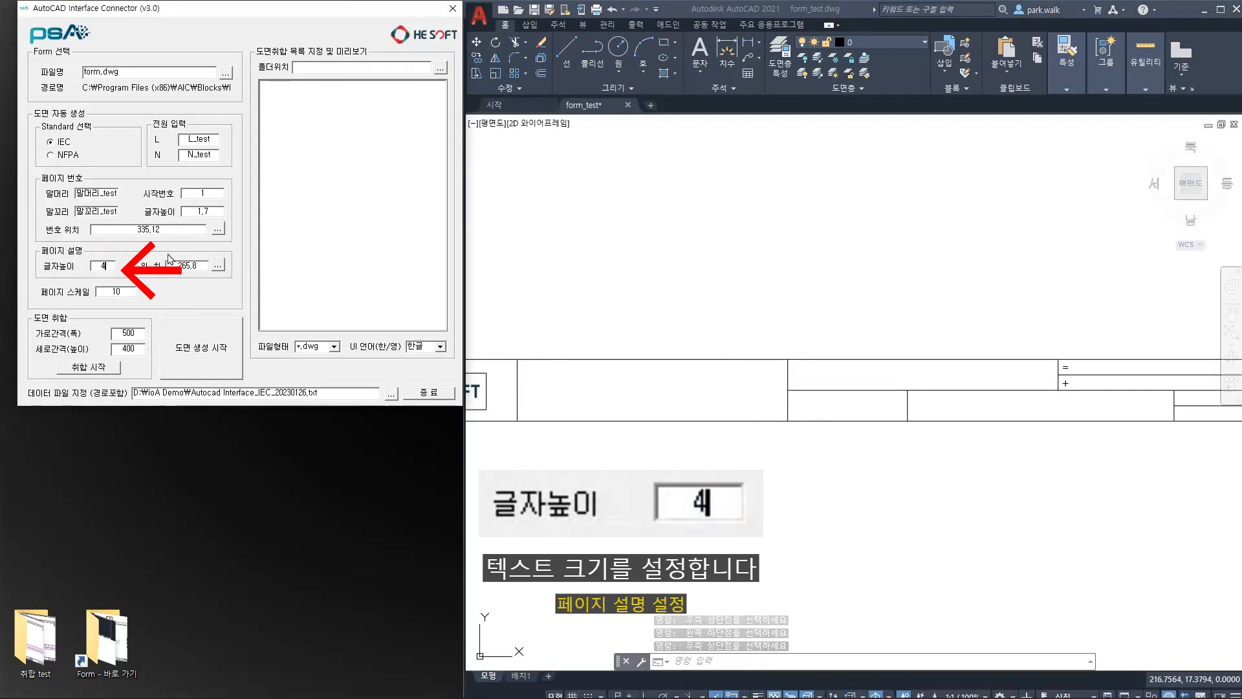
Fit the whole form_test drawing in view, save it and close it
middle_click(595, 277)
middle_click(596, 277)
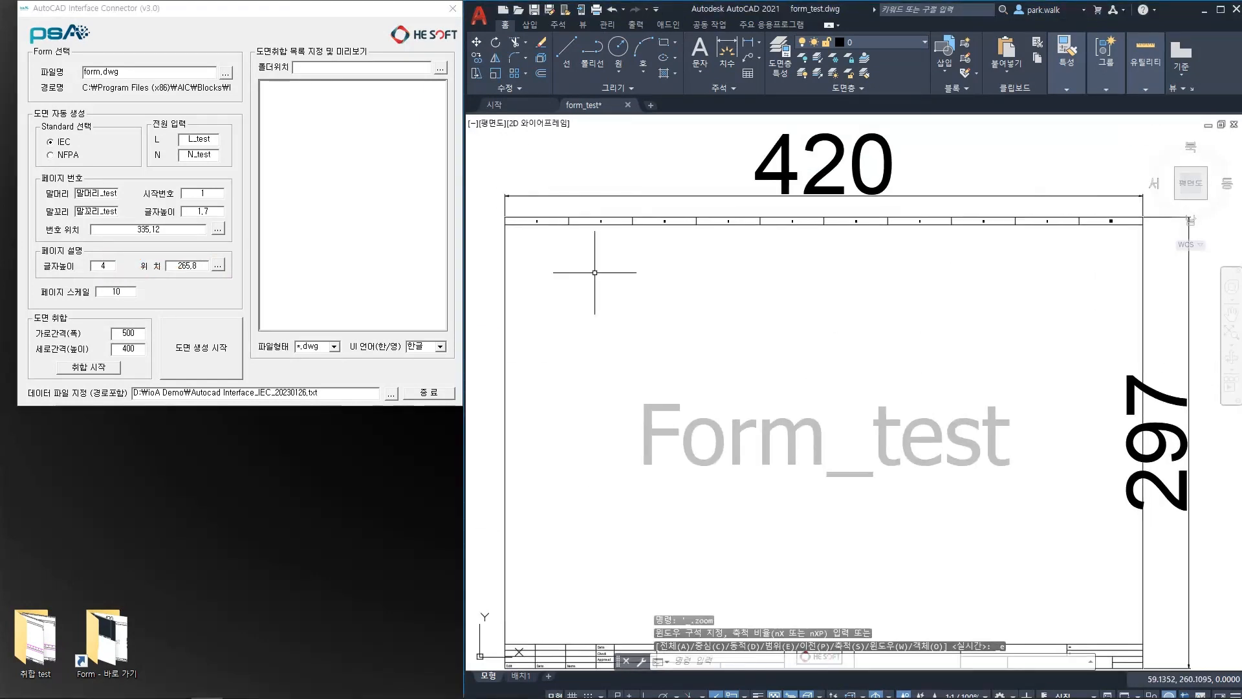
key("ctrl+s")
left_click(627, 105)
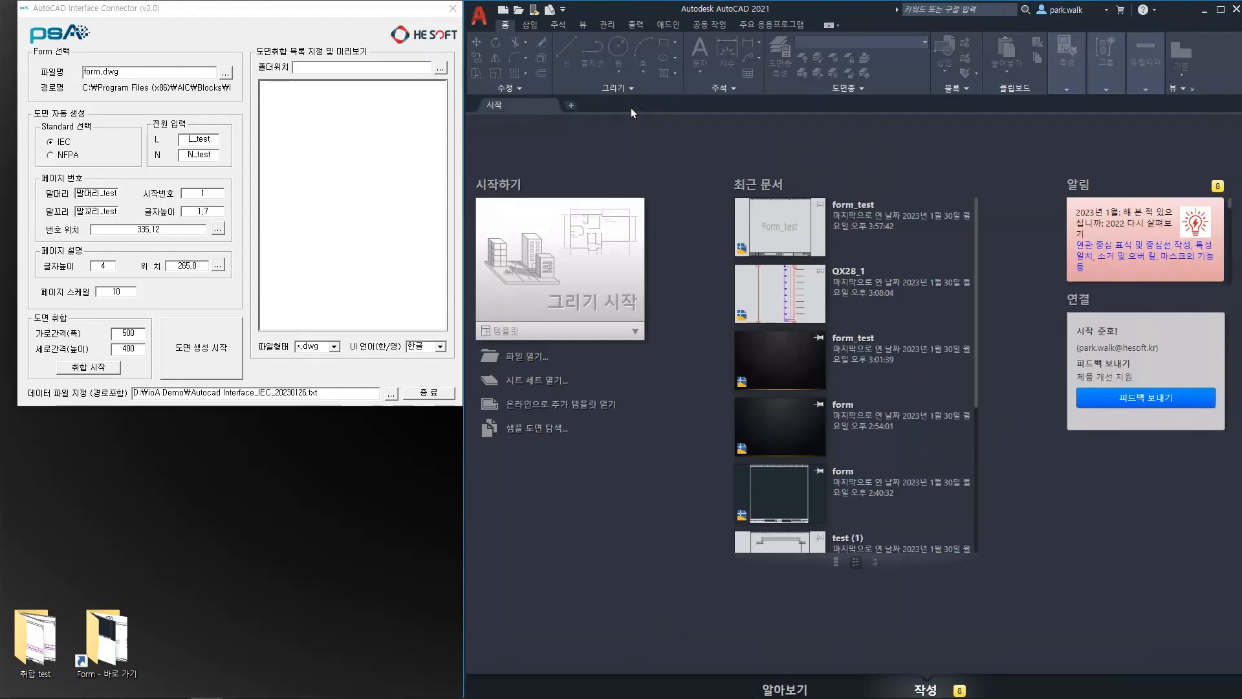
Select form_test.dwg as the drawing form and Autocad Interface_IEC_20230130.txt from the ioA Demo folder as the data file
left_click(225, 72)
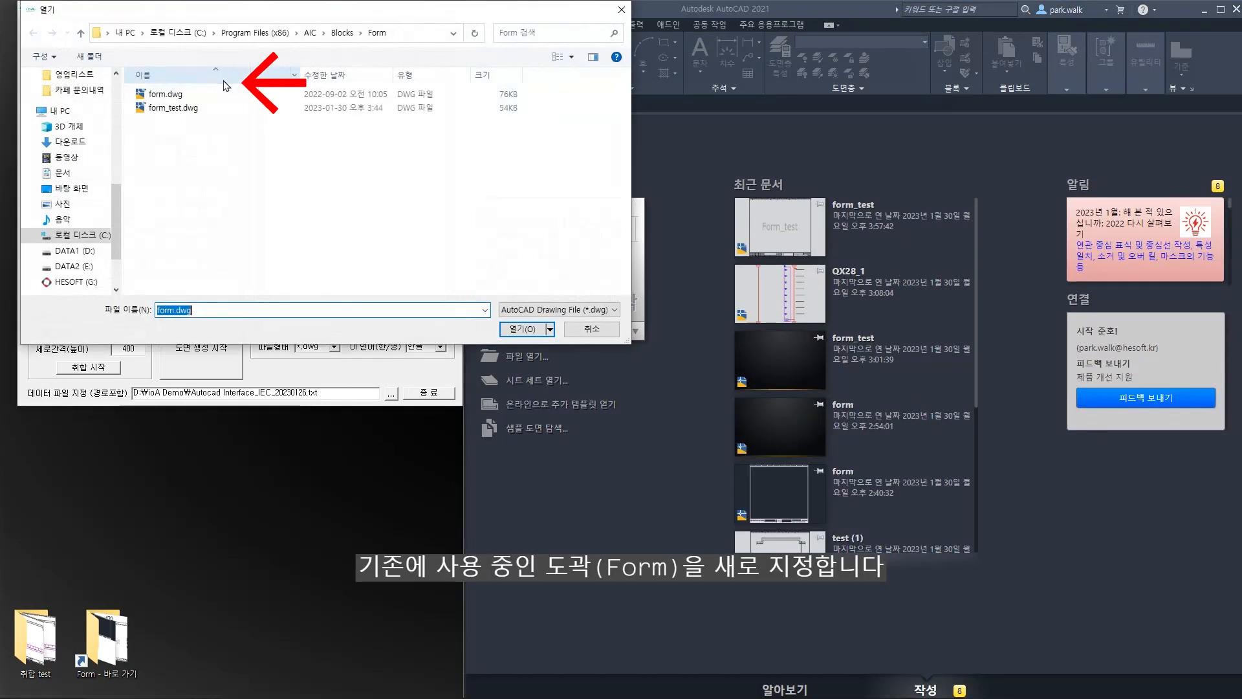
double_click(180, 108)
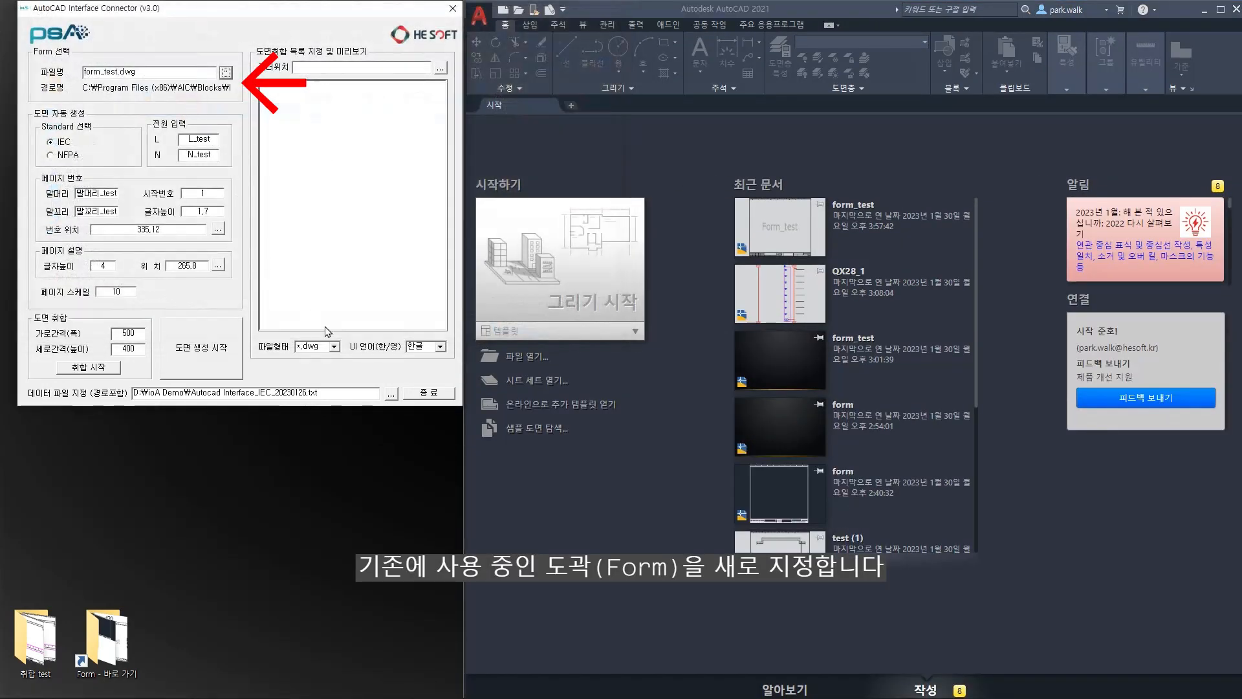
left_click(390, 394)
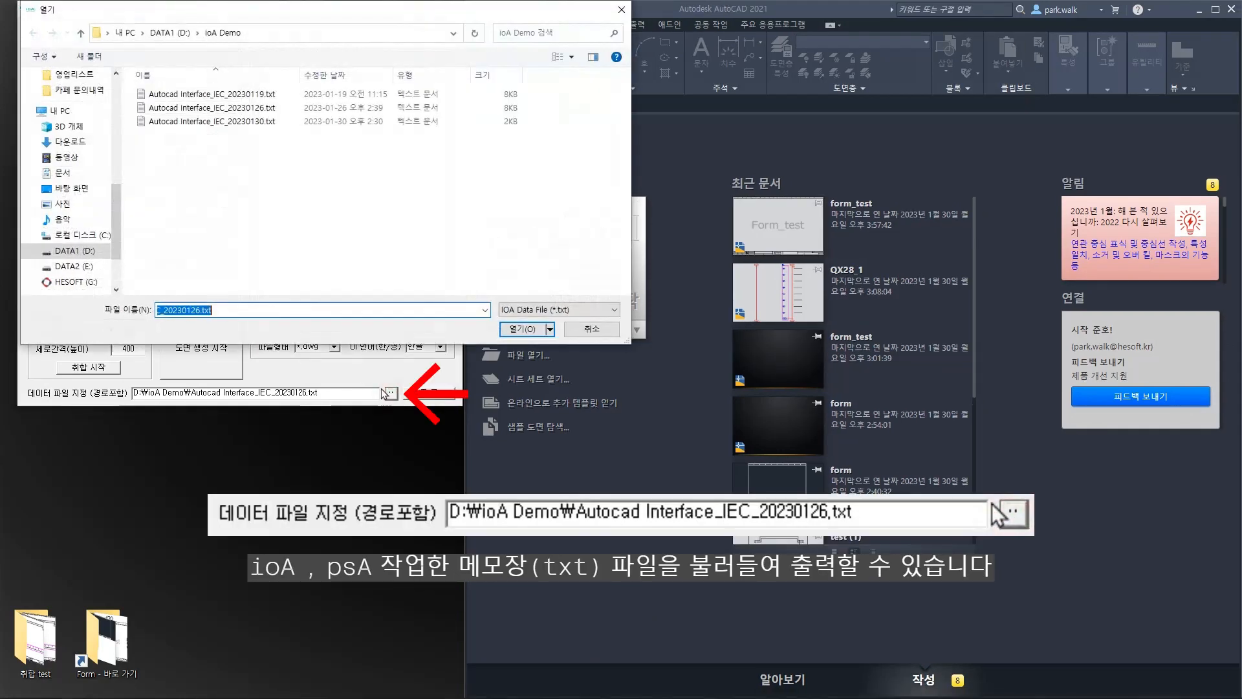
double_click(212, 121)
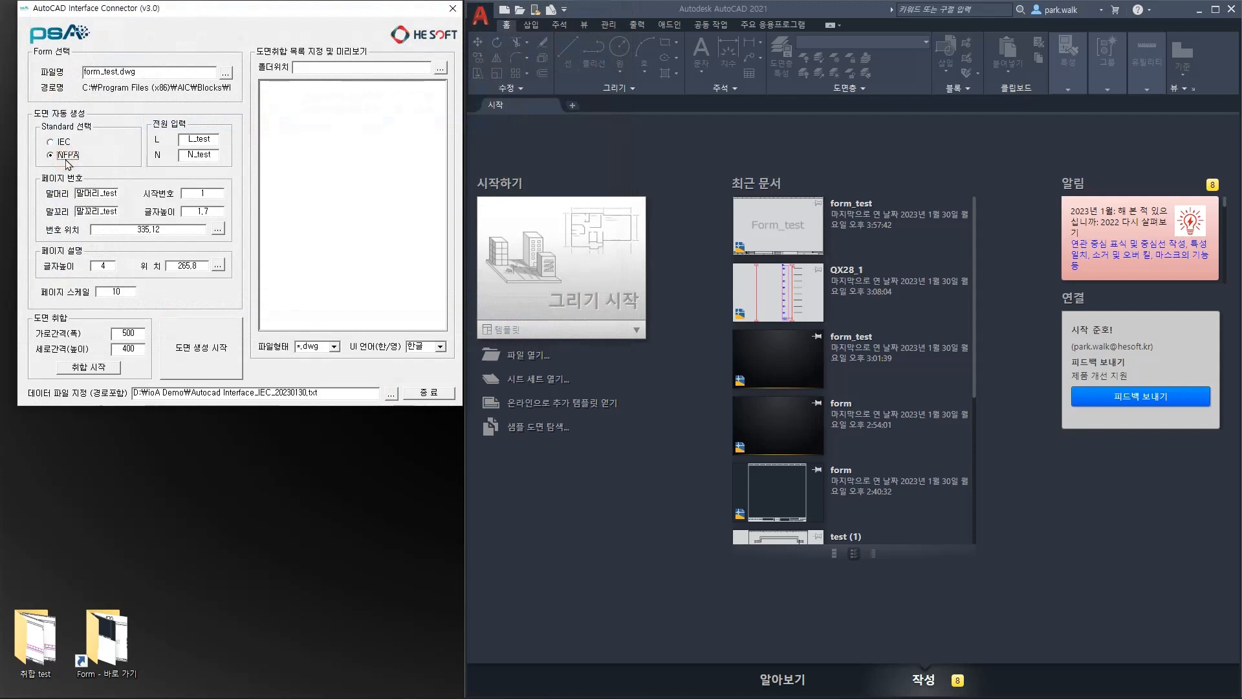
Generate the drawings with the NFPA standard and check the L power label at the lower end of the Digital Input page's L line
left_click(223, 357)
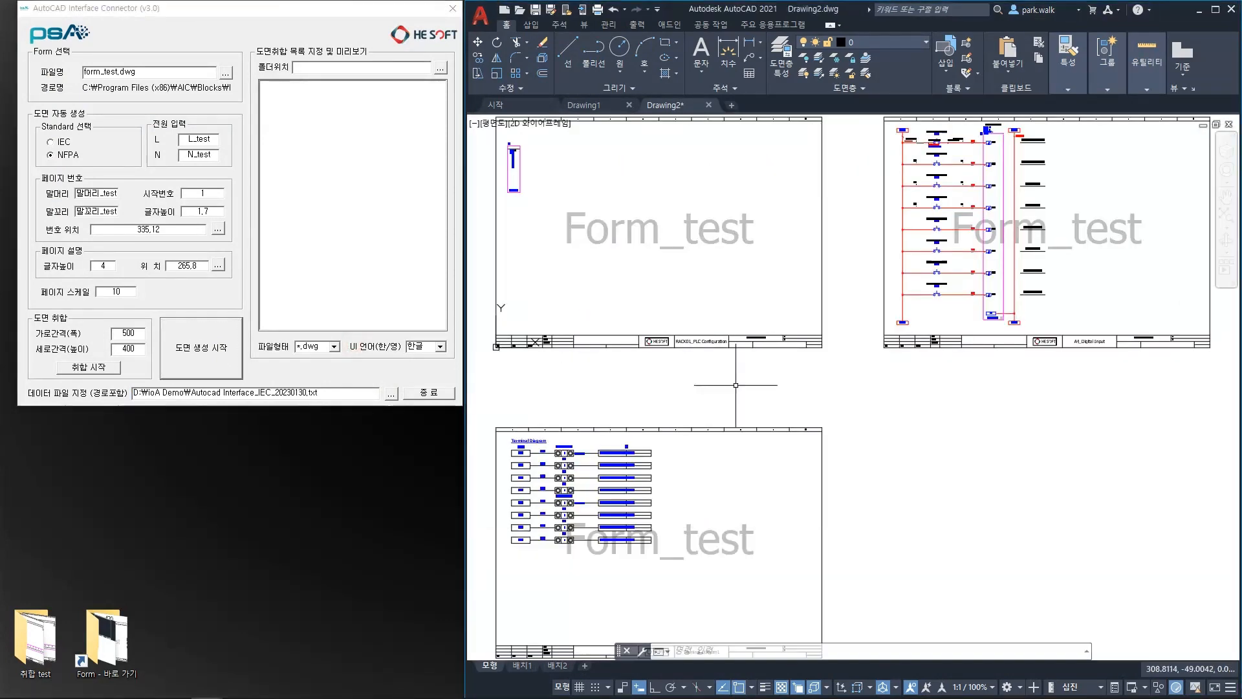
scroll(850, 330, "up", 5)
scroll(879, 471, "down", 2)
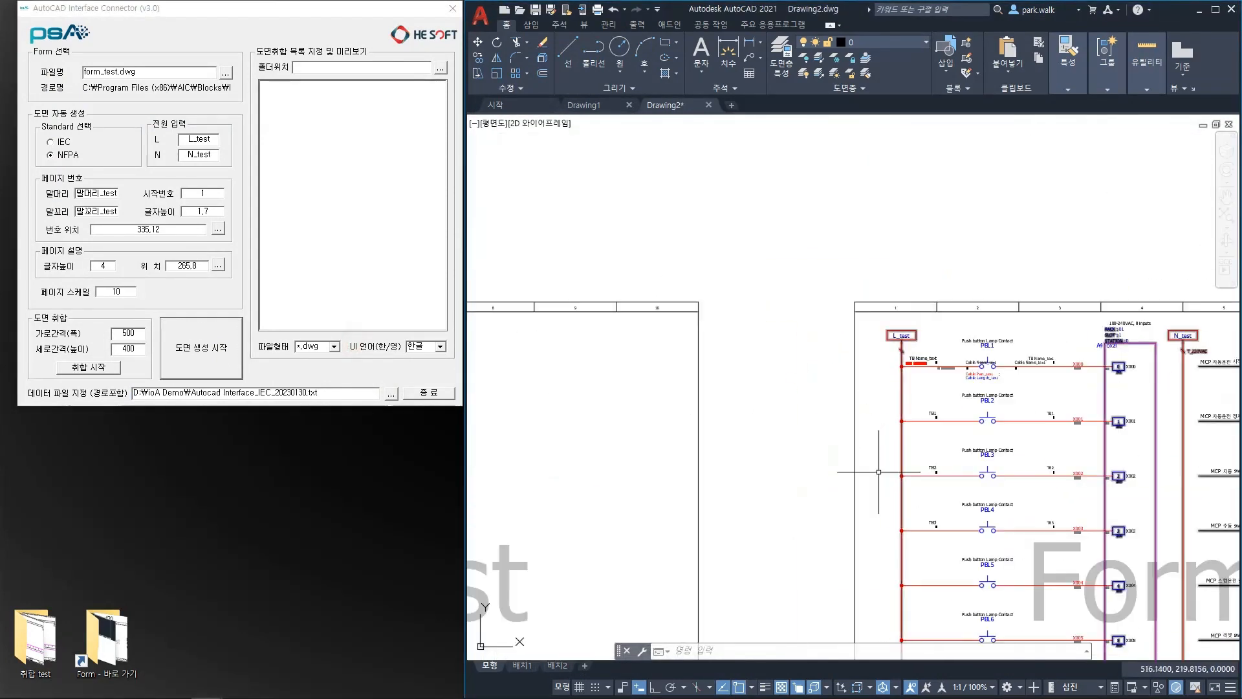
middle_click_drag(879, 471, 785, 135)
scroll(823, 501, "up", 6)
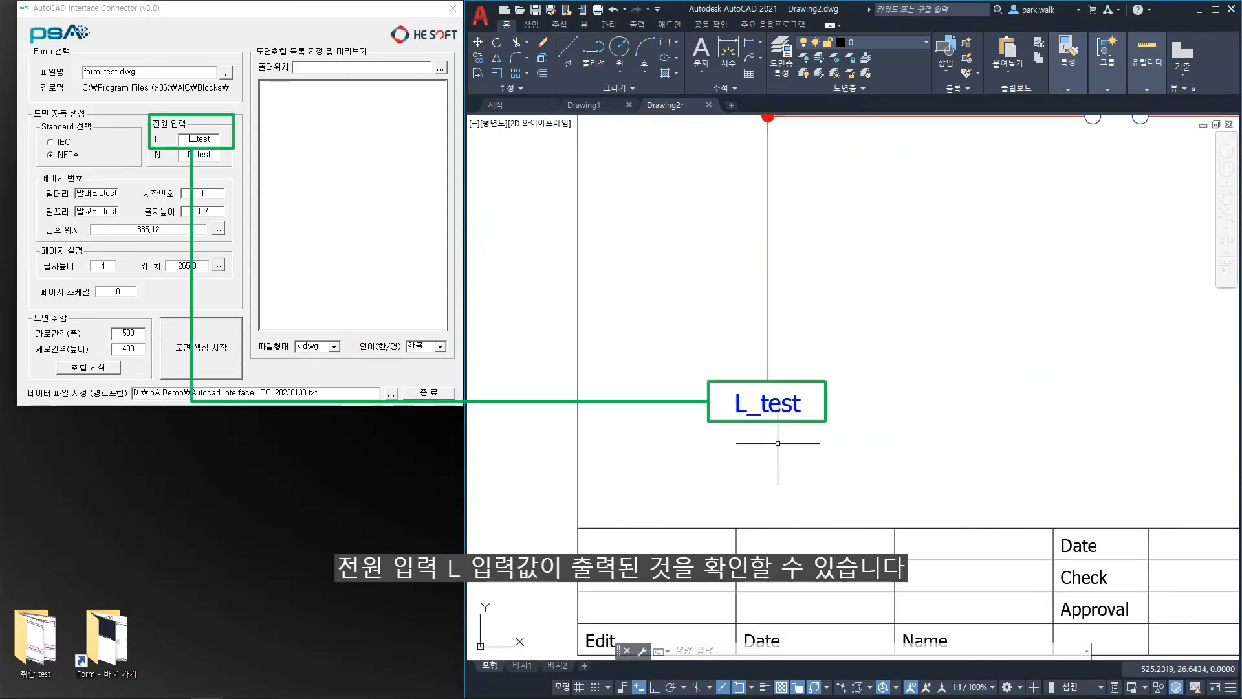
scroll(778, 443, "down", 5)
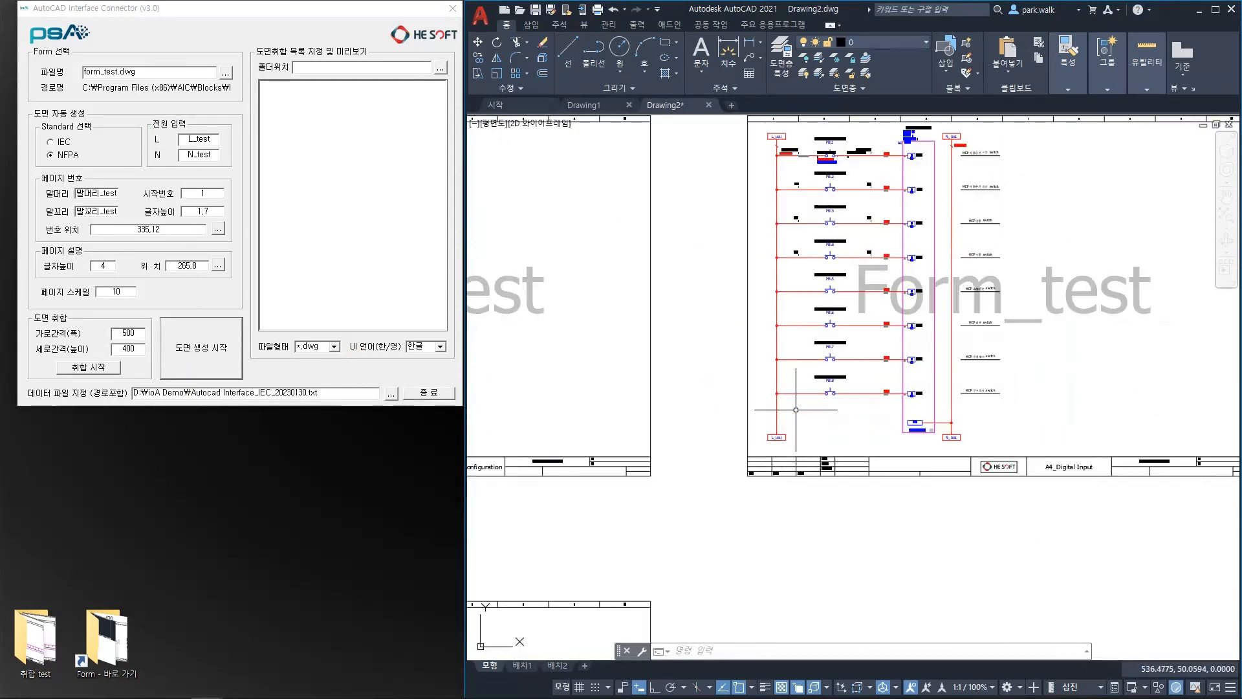
Check the N power labels at the upper and lower ends of the N line on the Digital Input page
scroll(893, 309, "up", 6)
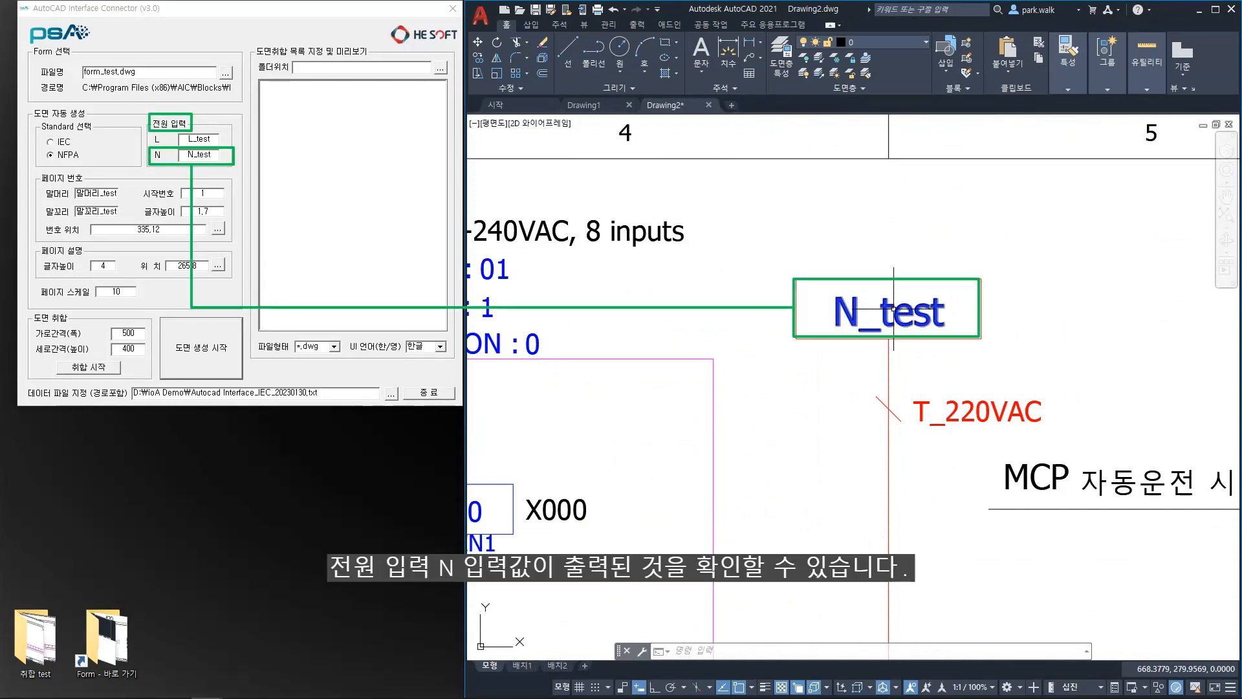
scroll(893, 309, "down", 5)
scroll(832, 410, "up", 4)
scroll(779, 441, "up", 3)
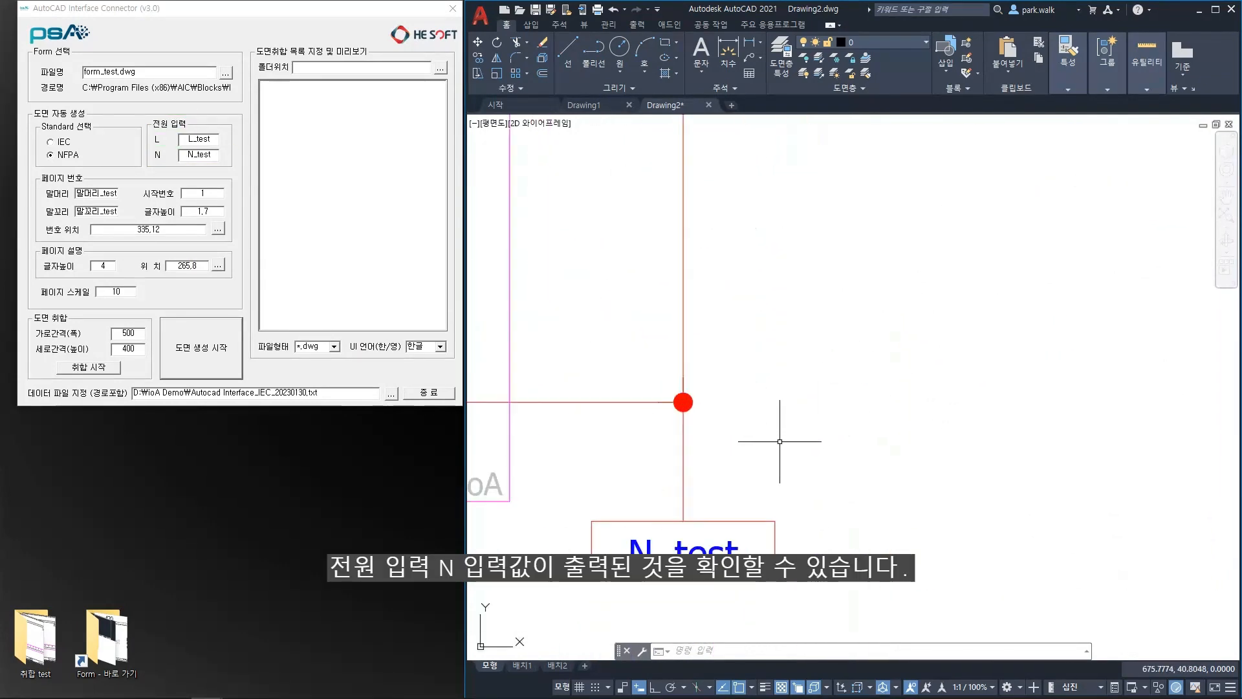
scroll(733, 442, "down", 5)
scroll(962, 396, "down", 2)
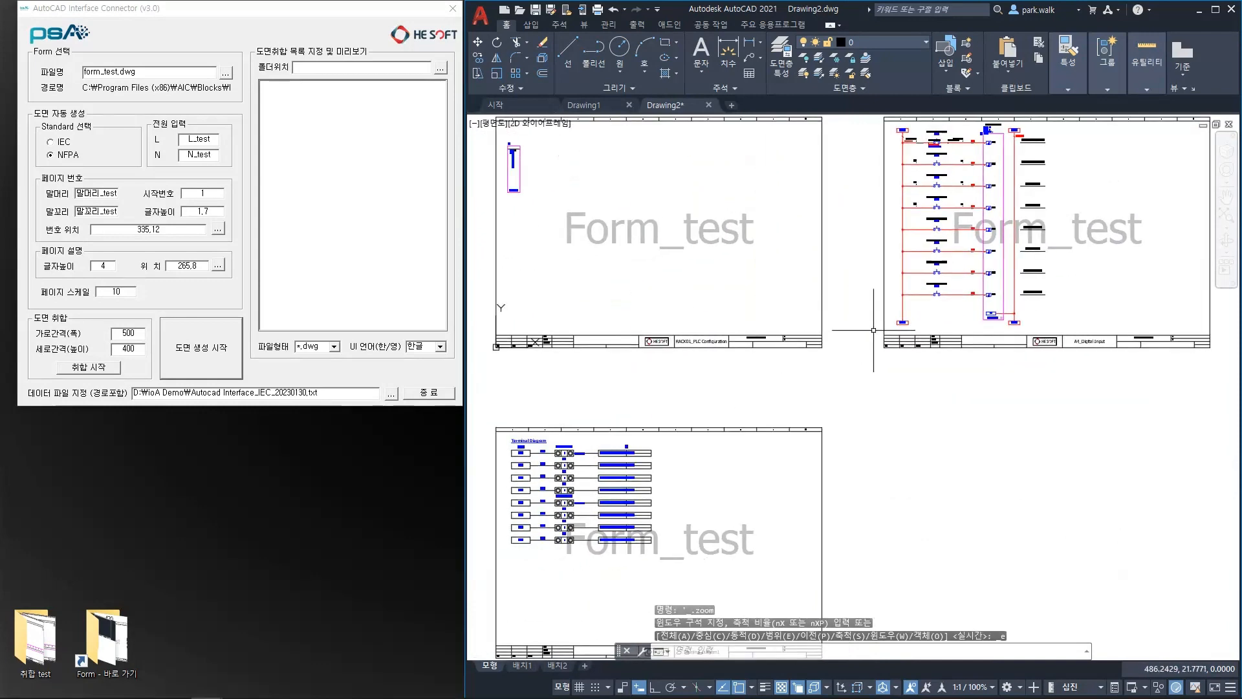
Inspect the text height and alignment coordinates of the page number text in the Digital Input page's title block
scroll(961, 396, "up", 10)
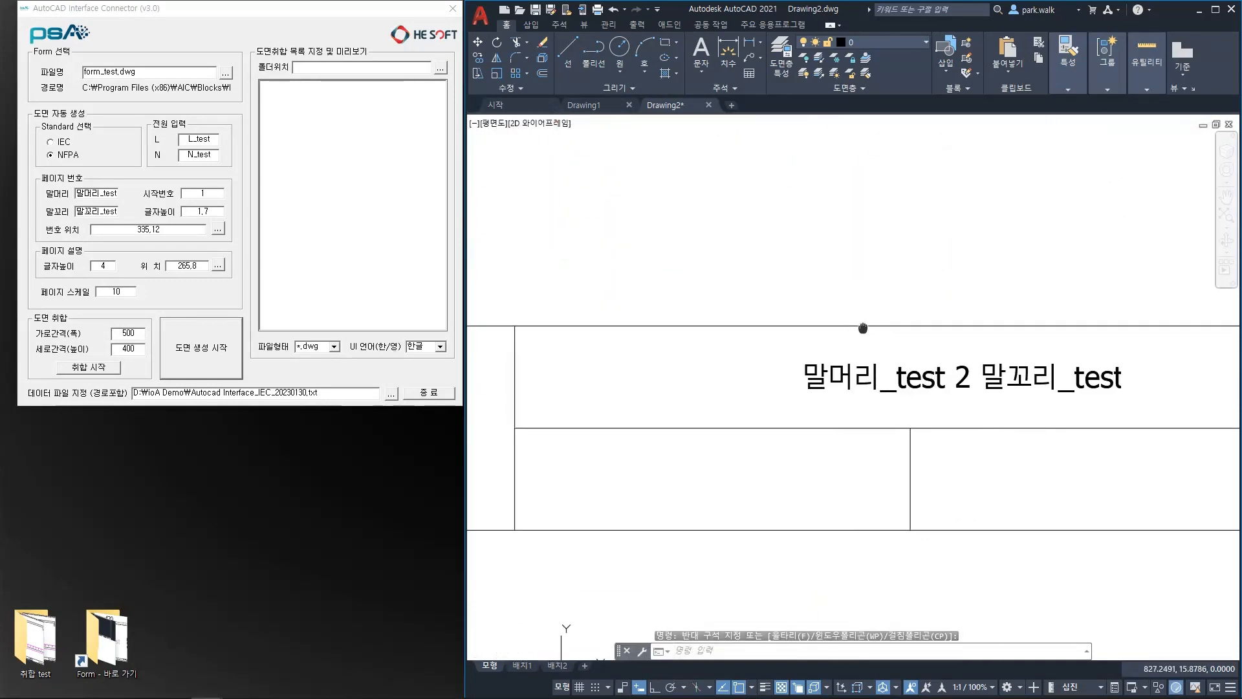
key("ctrl+1")
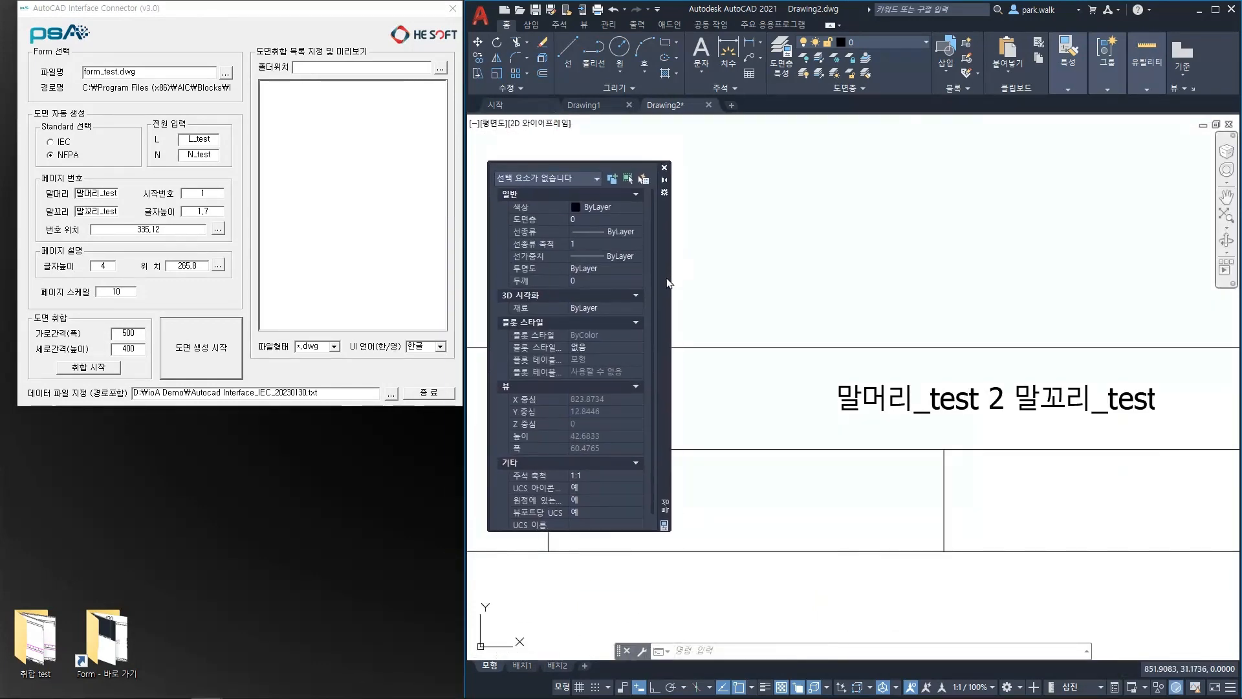
left_click(841, 400)
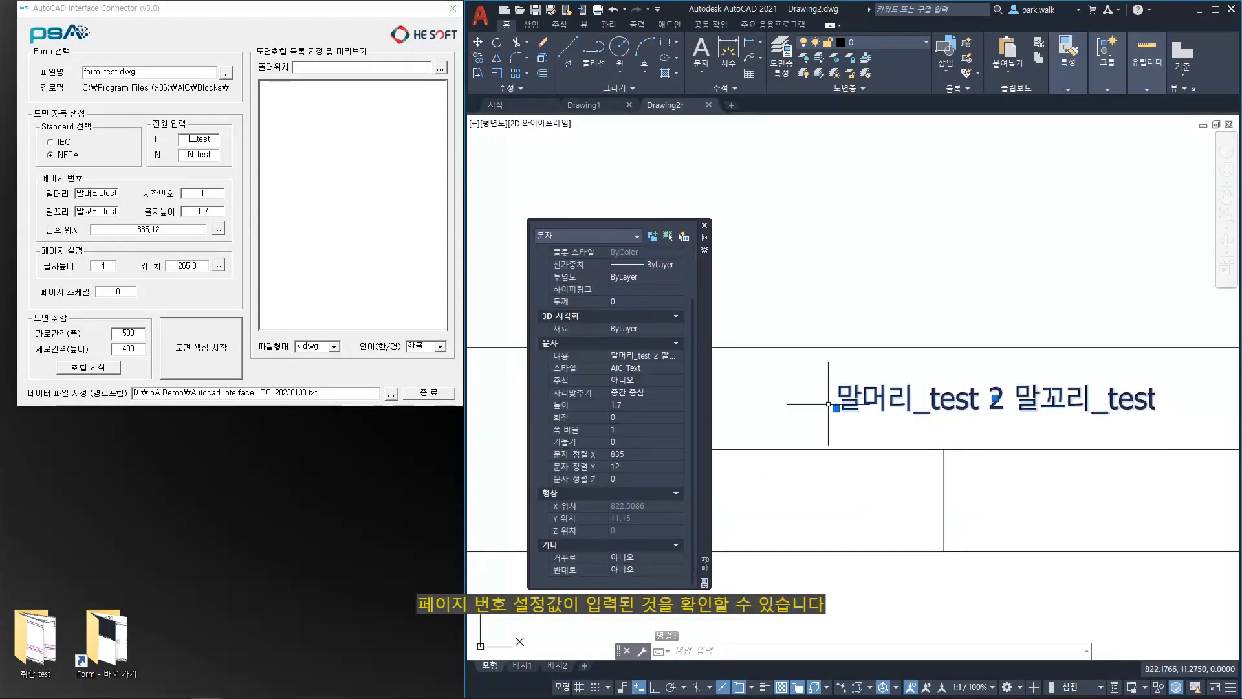
middle_click(871, 244)
key("Escape")
middle_click(872, 244)
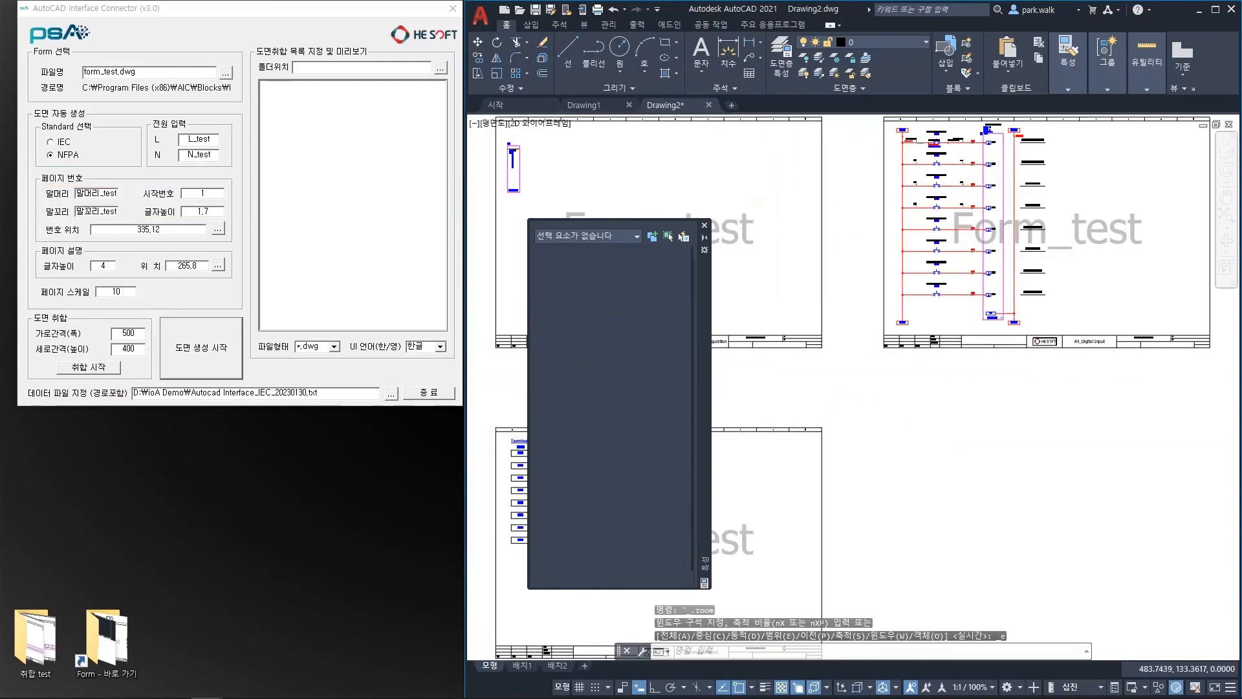
Inspect the height and alignment coordinates of the A4_Digital Input page description text, and close its properties
scroll(1037, 328, "up", 12)
left_click(1037, 328)
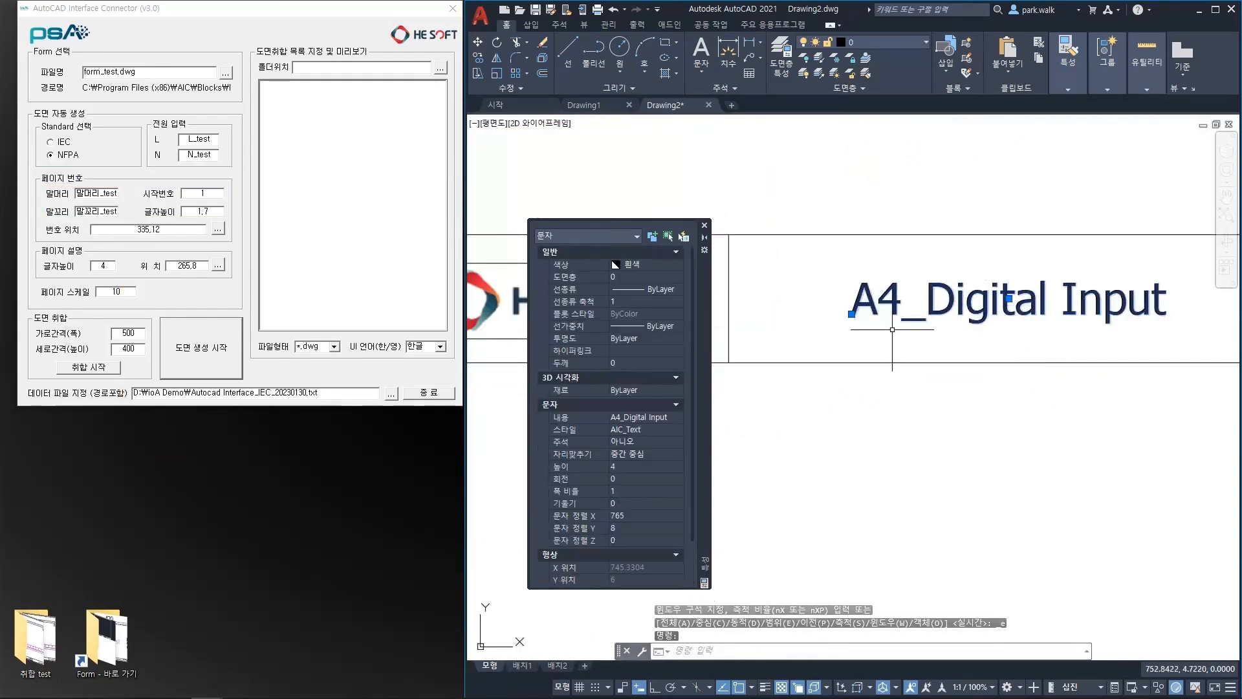
scroll(618, 456, "down", 2)
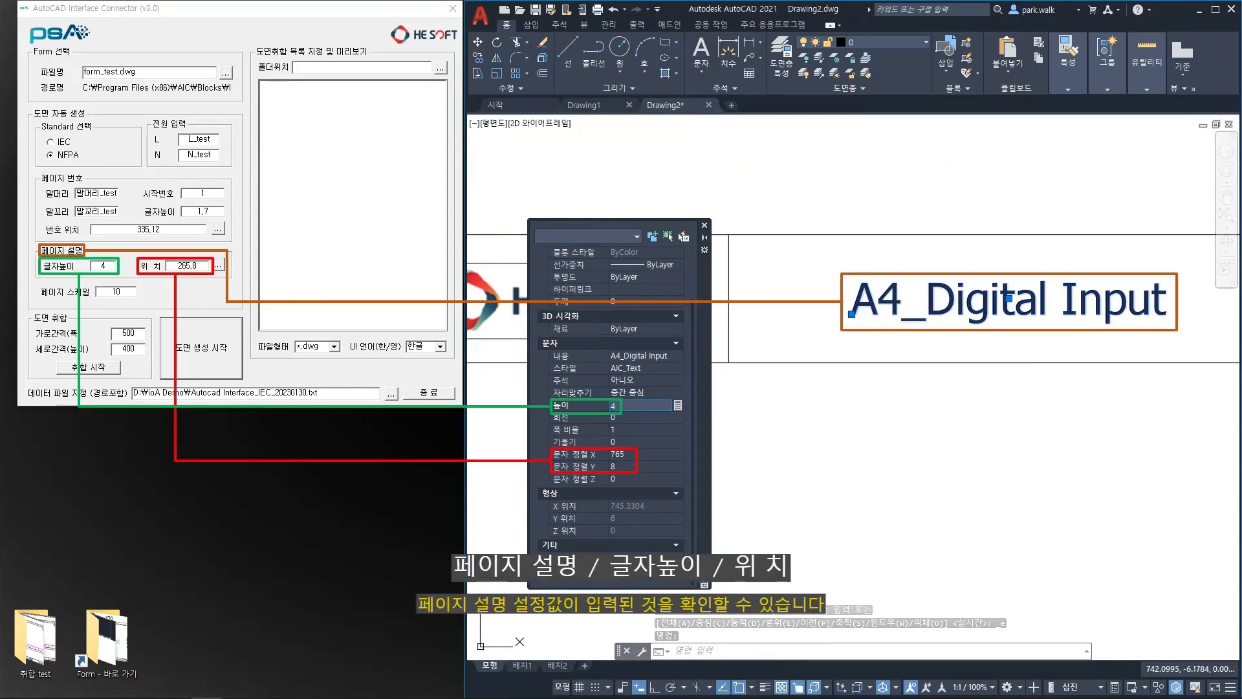
key("Escape")
left_click(705, 225)
Close the two open drawings, Drawing2 and Drawing1
middle_click(727, 195)
middle_click(726, 195)
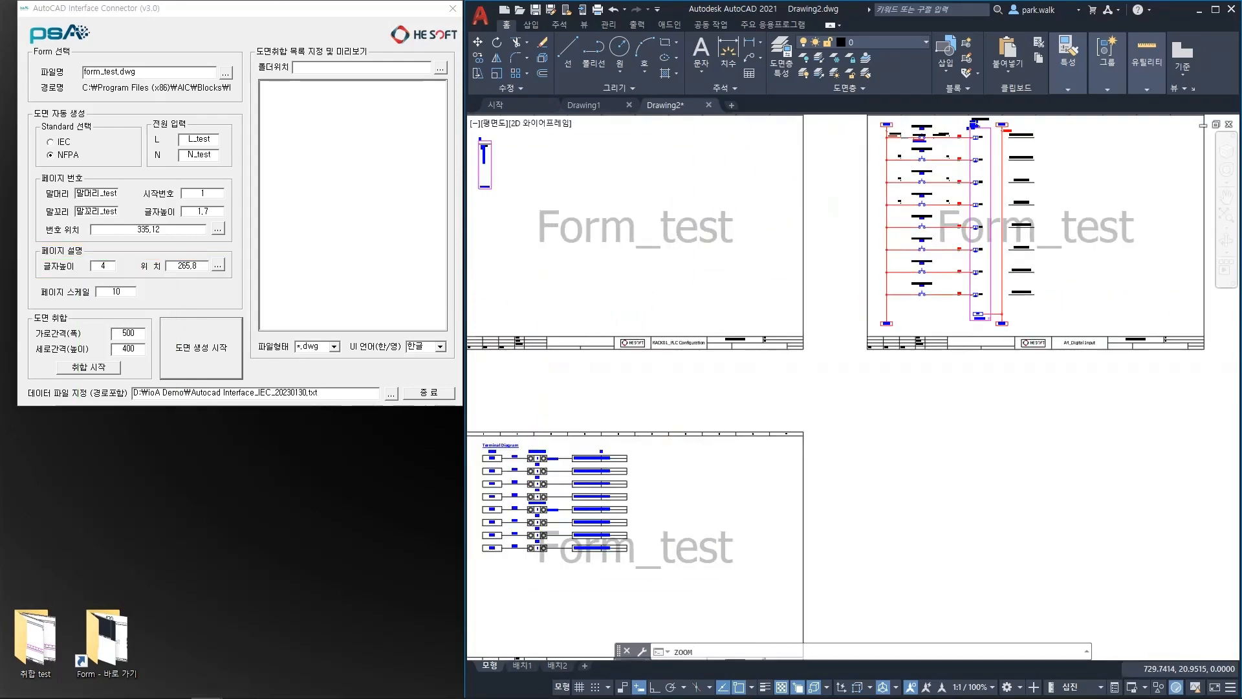
left_click(709, 105)
left_click(629, 105)
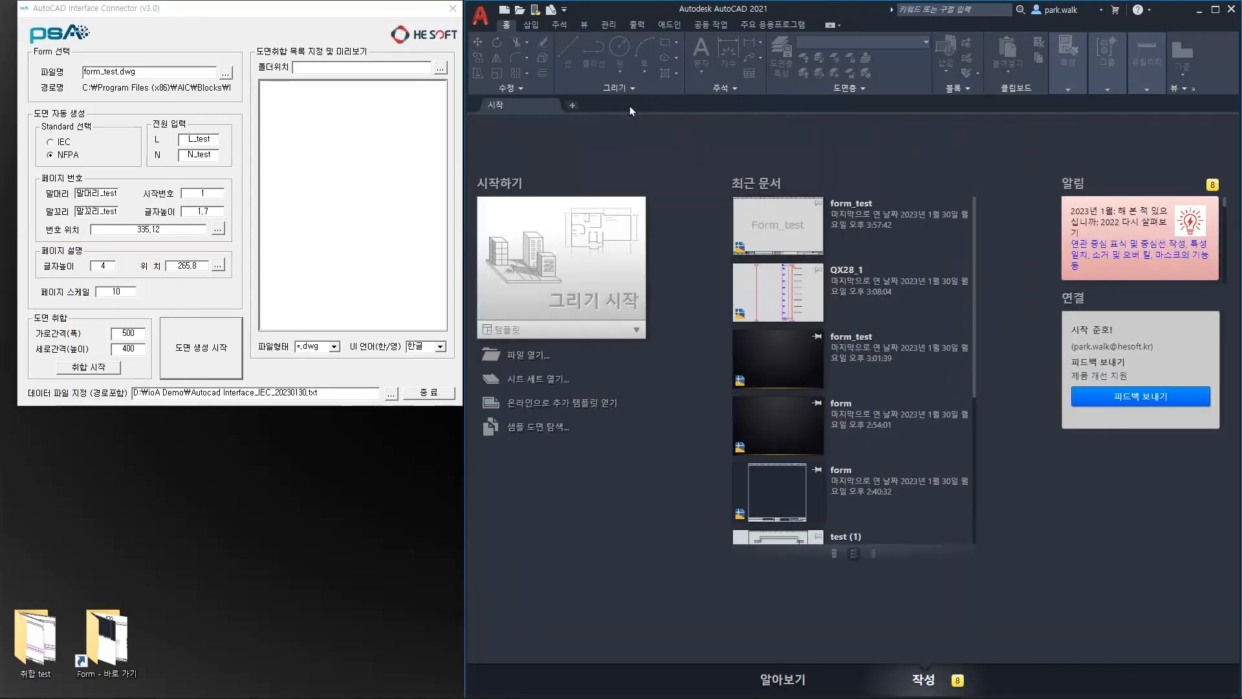
Open the 취합 test folder, view its DWG files as larger thumbnails, and minimize the folder window
double_click(36, 642)
left_click_drag(292, 409, 788, 51)
left_click_drag(940, 332, 1102, 536)
left_click(844, 346)
scroll(827, 341, "up", 4, "ctrl")
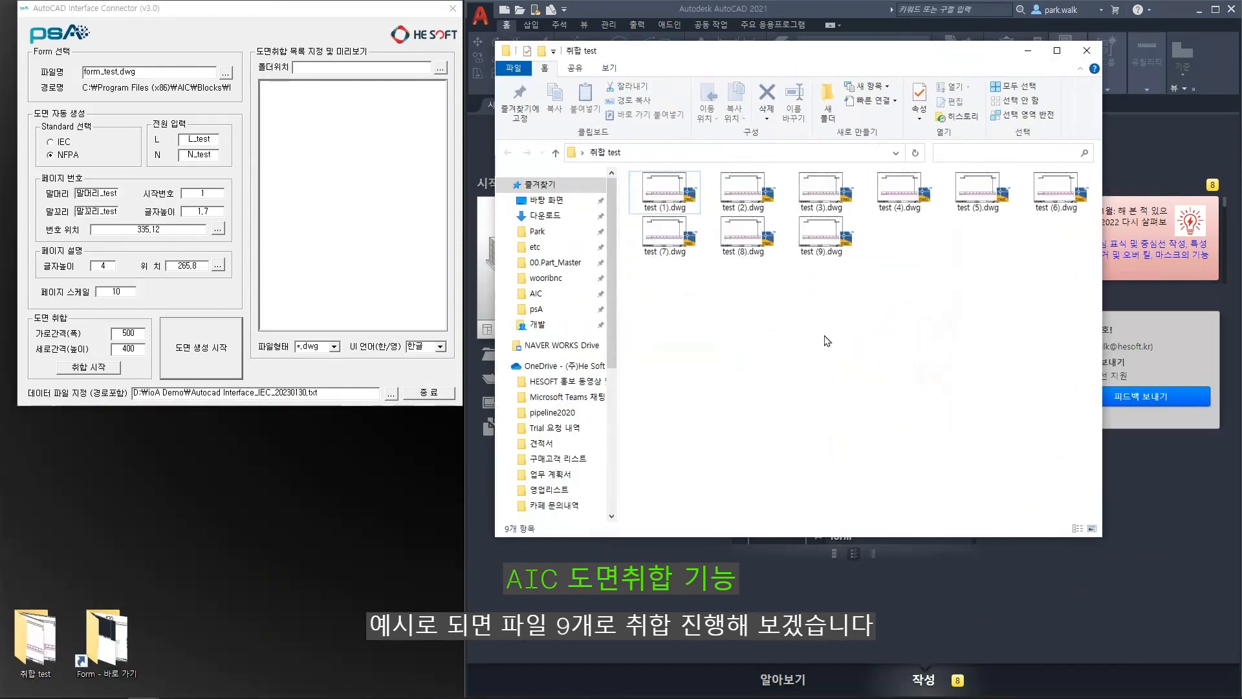
scroll(828, 341, "up", 2, "ctrl")
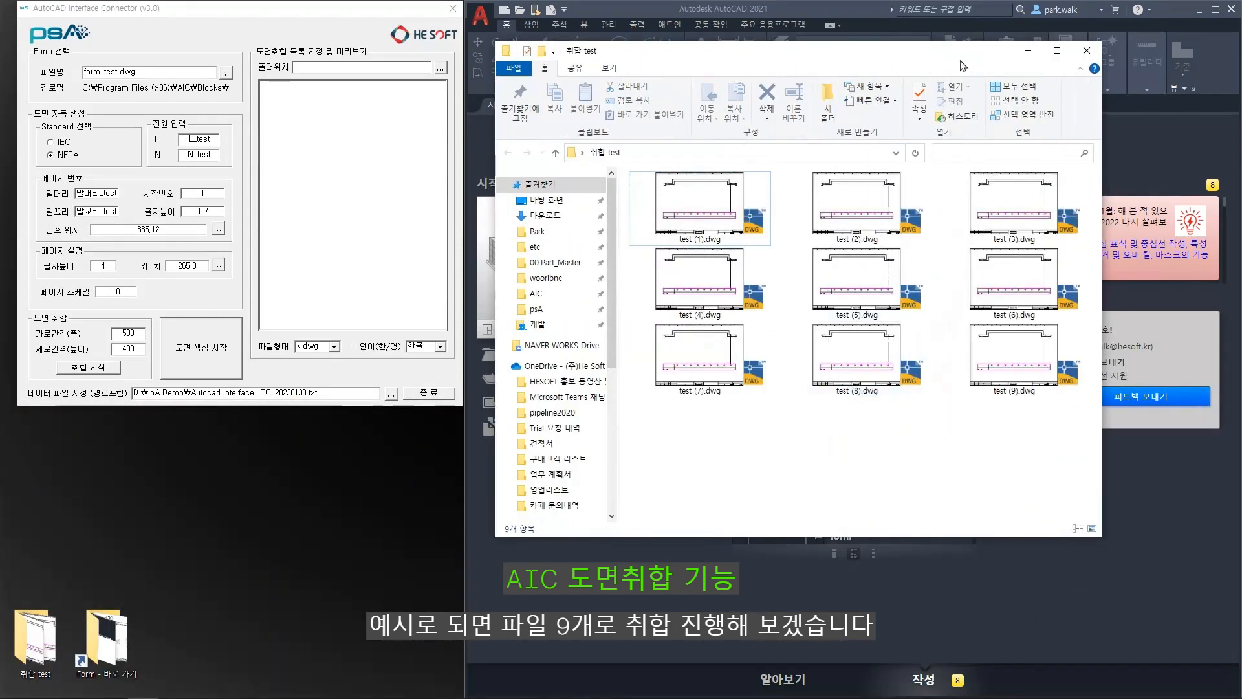
left_click_drag(962, 65, 488, 258)
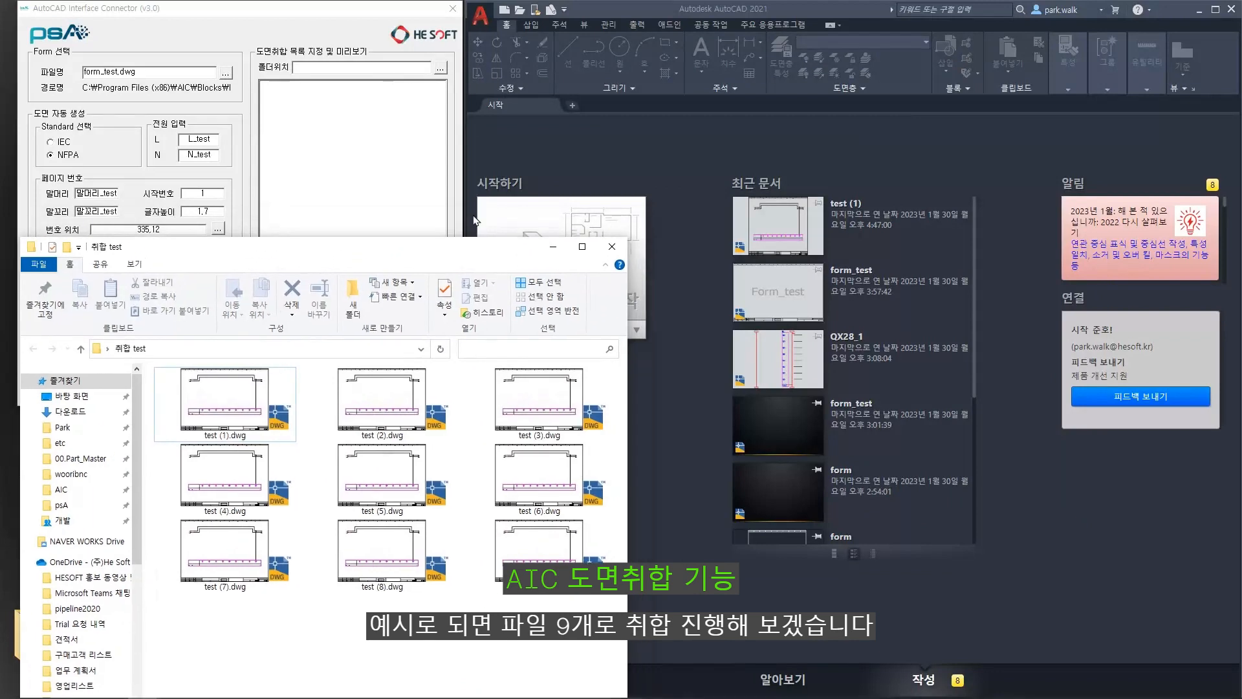
left_click(553, 247)
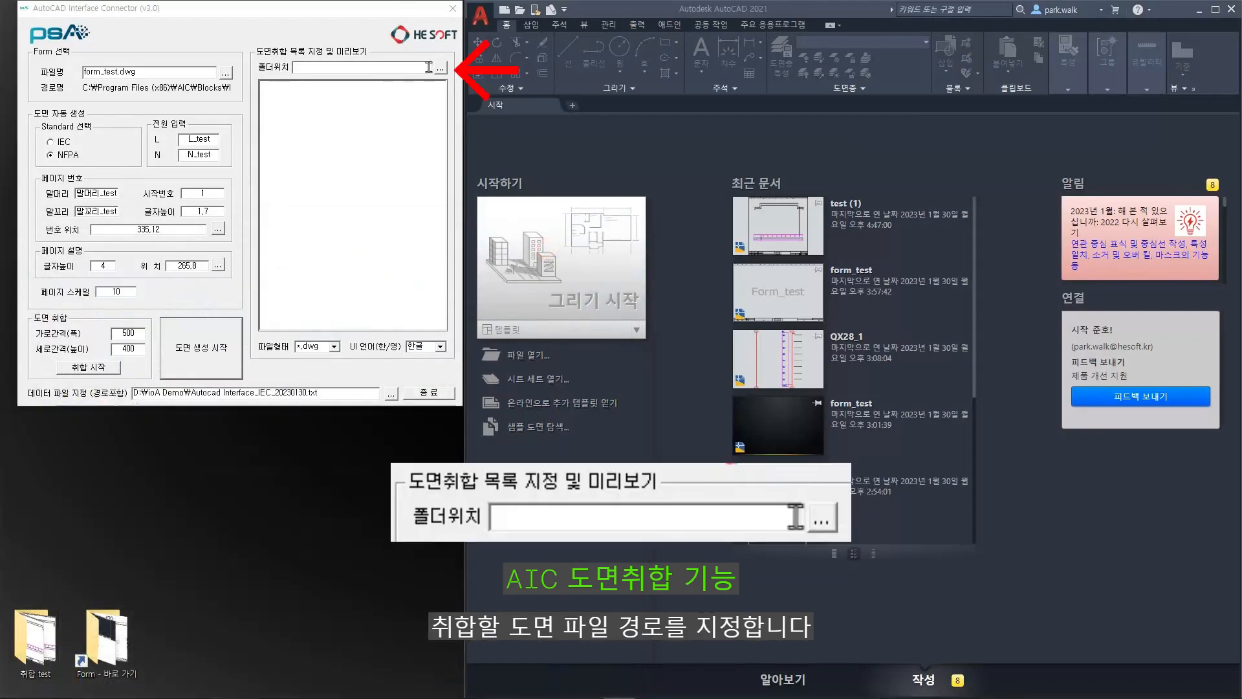
Select the 취합 test folder as the location of the drawings to merge
left_click(440, 67)
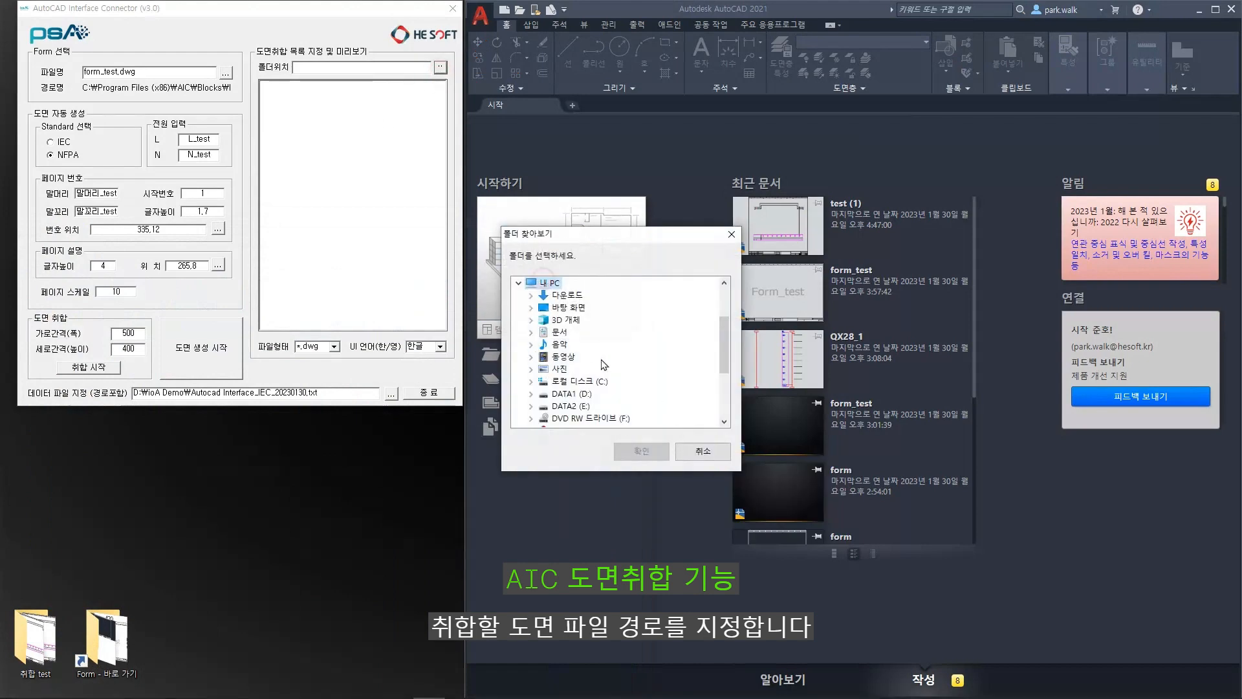
scroll(602, 363, "down", 3)
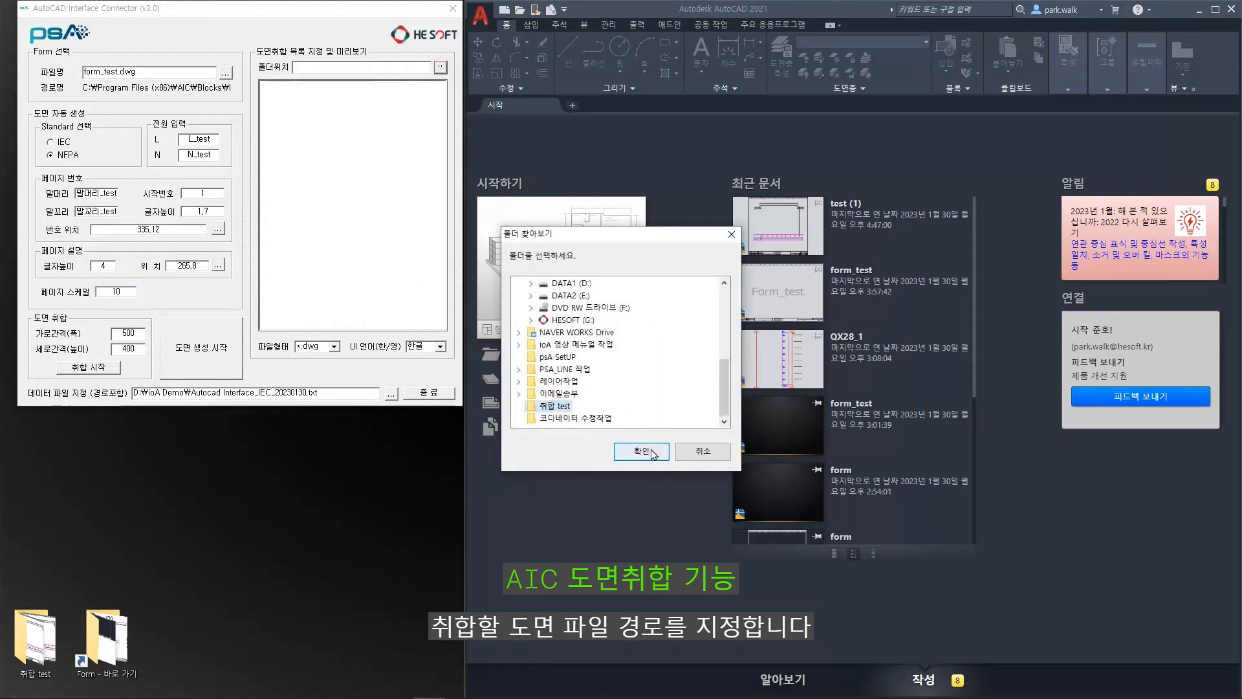
left_click(642, 451)
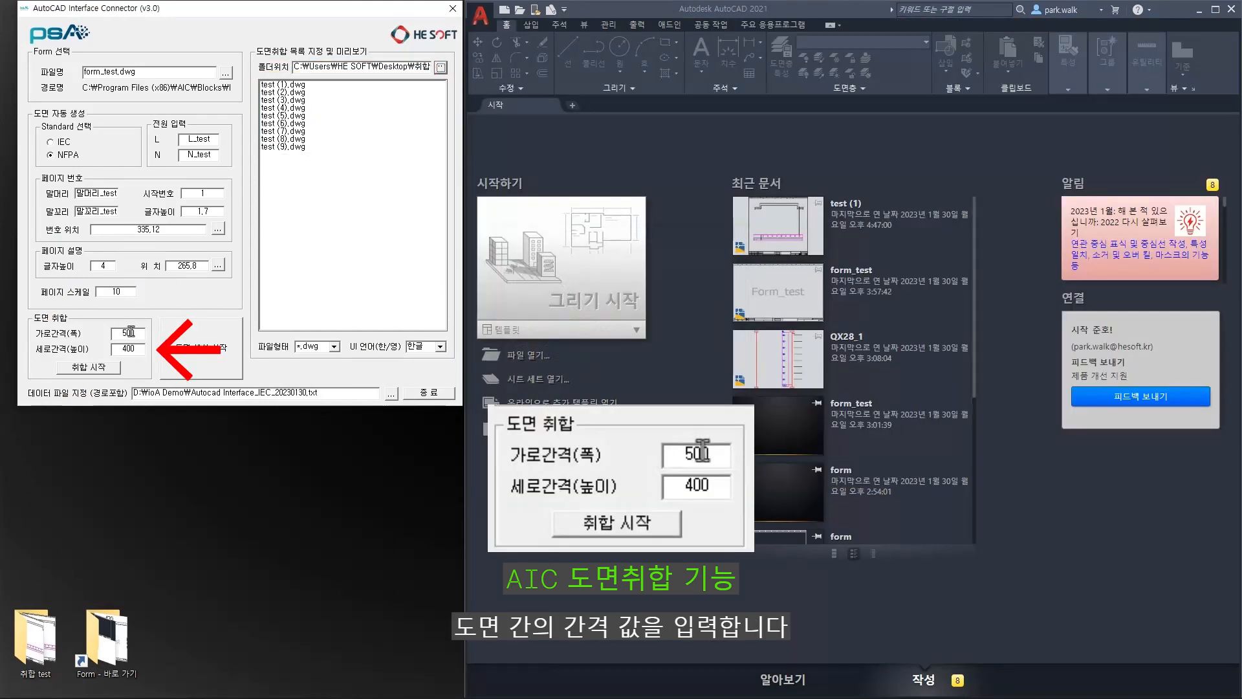
Set the merge spacing to 500 horizontally and 377 vertically, and start merging the listed drawings
double_click(130, 332)
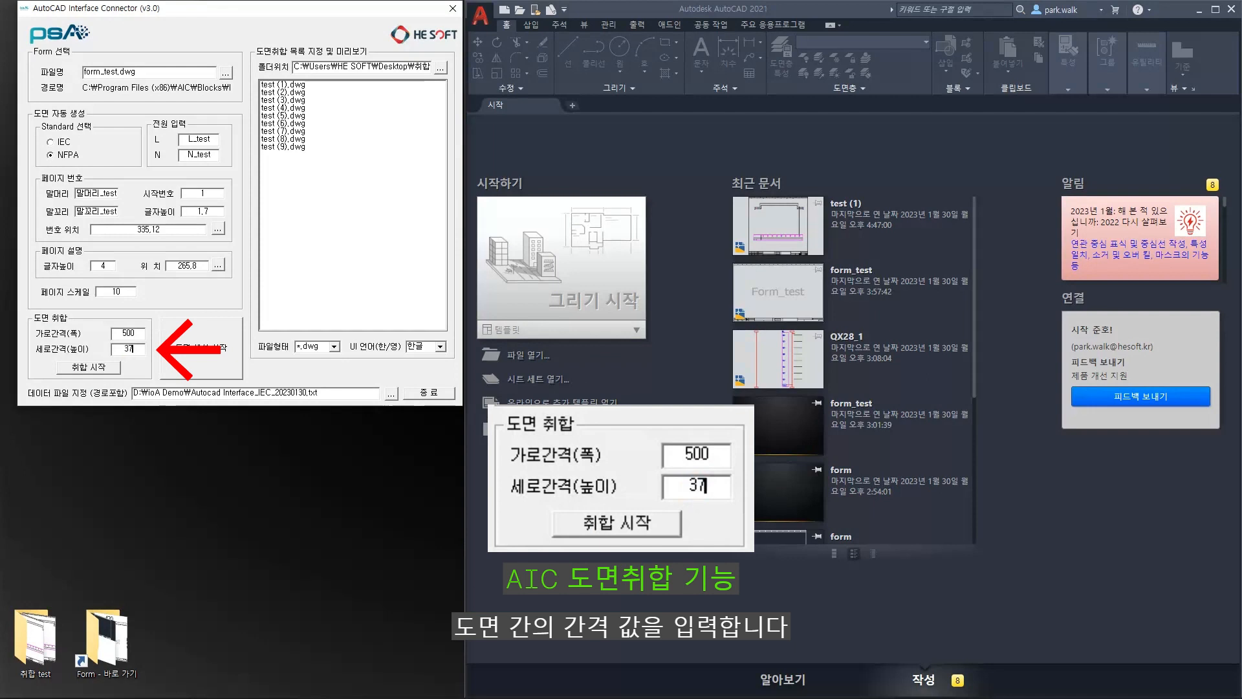
left_click(88, 366)
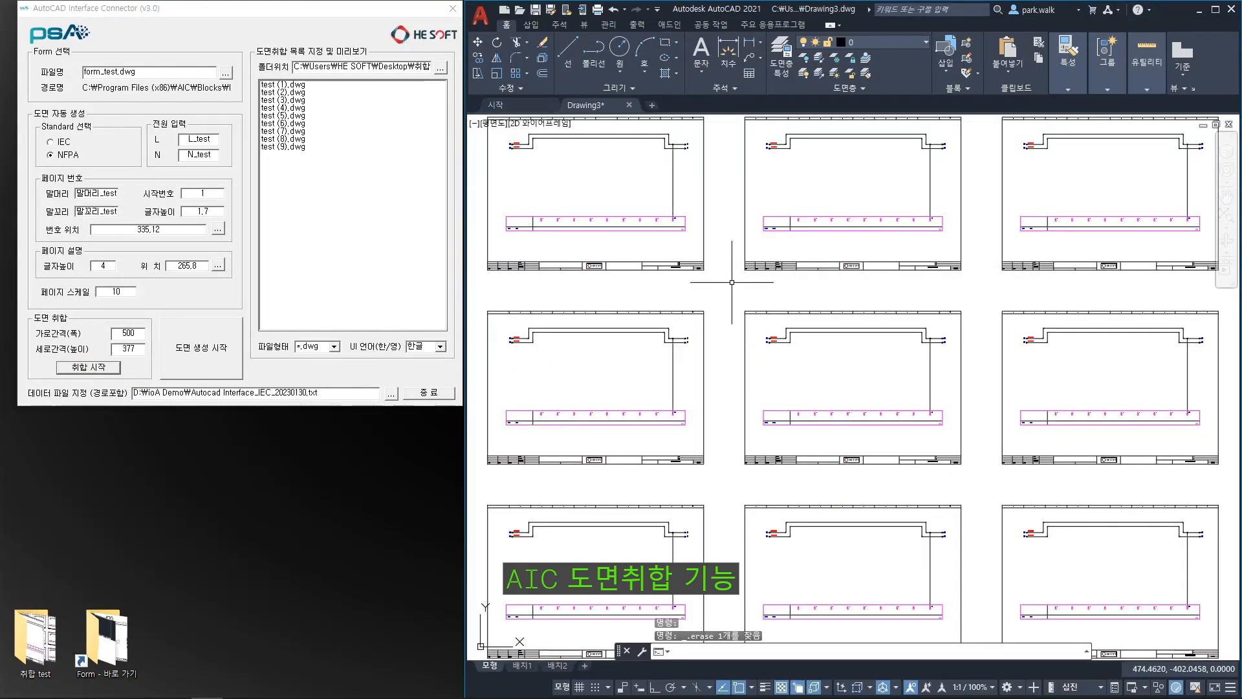
Dimension the horizontal spacing between the lower-left corners of the three sheets in the upper row
key("Return")
left_click(488, 270)
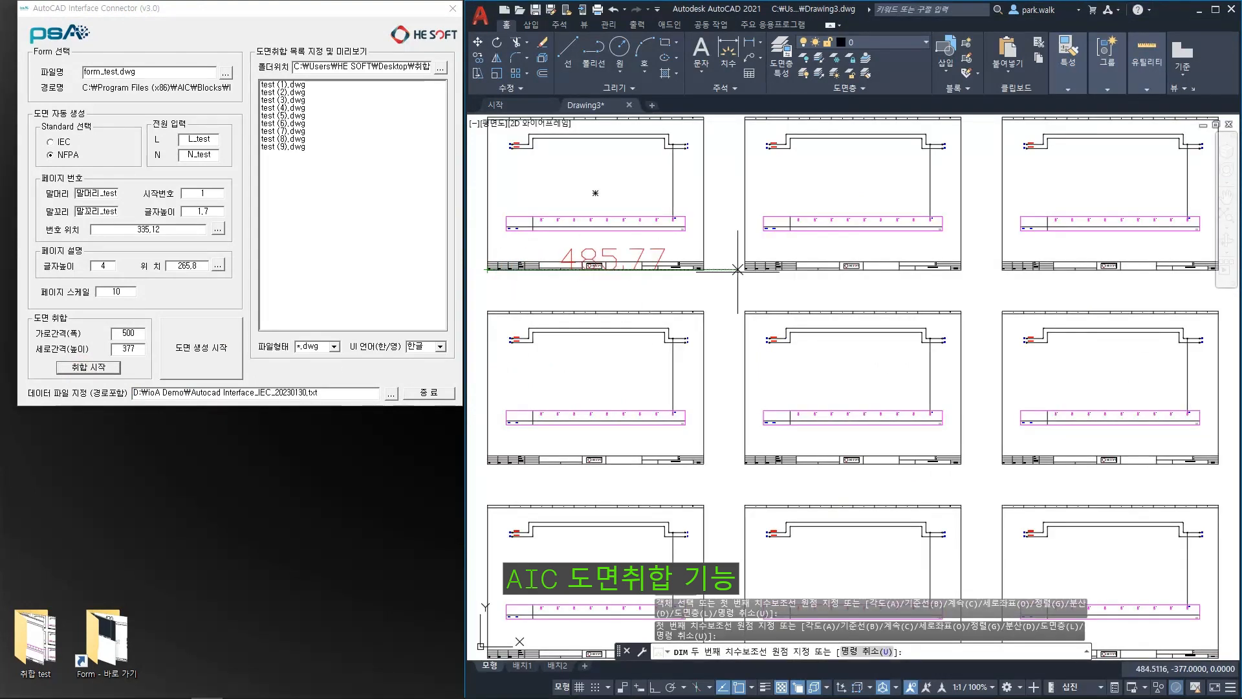
left_click(745, 270)
left_click(745, 285)
left_click(745, 270)
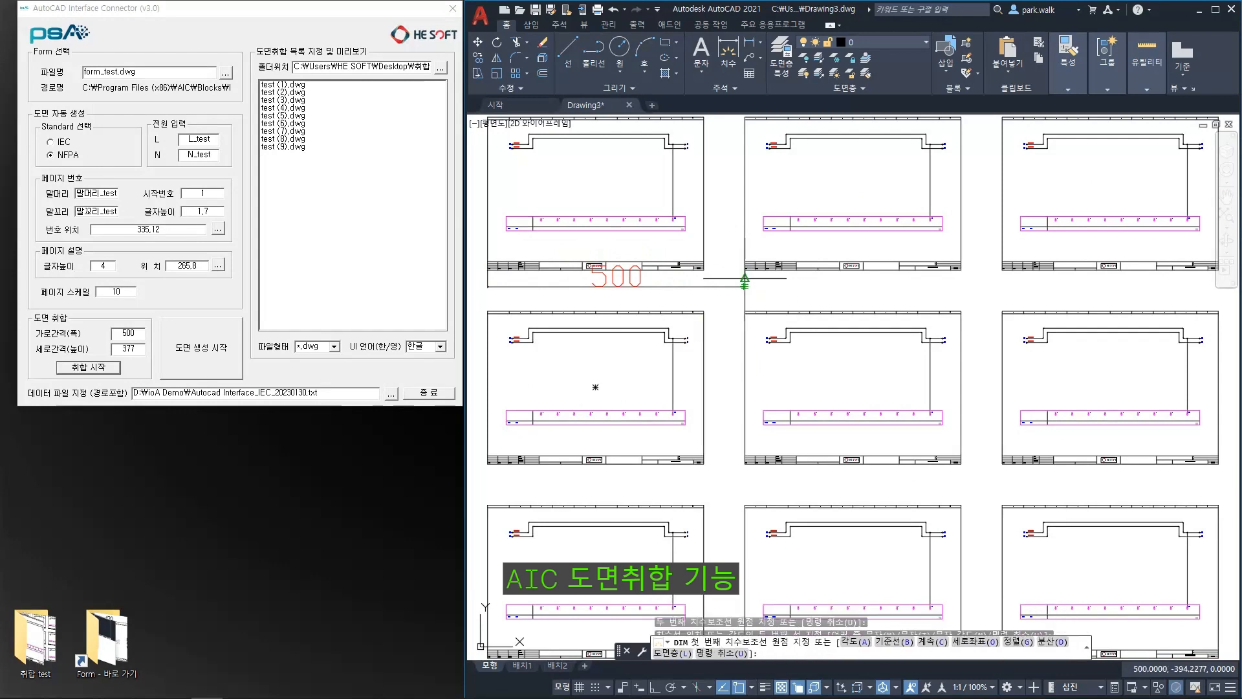
left_click(1001, 270)
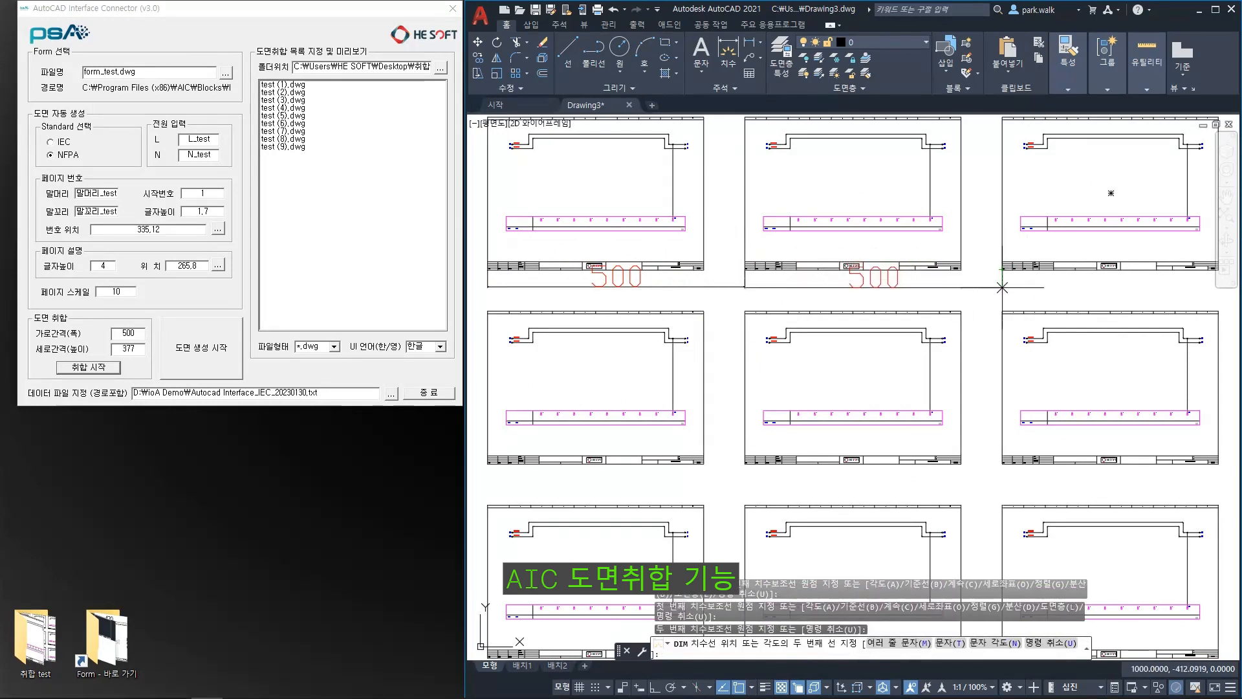
left_click(1002, 287)
Dimension the vertical spacing between the lower-left corners of the upper and middle row sheets in the second and third columns
left_click(745, 270)
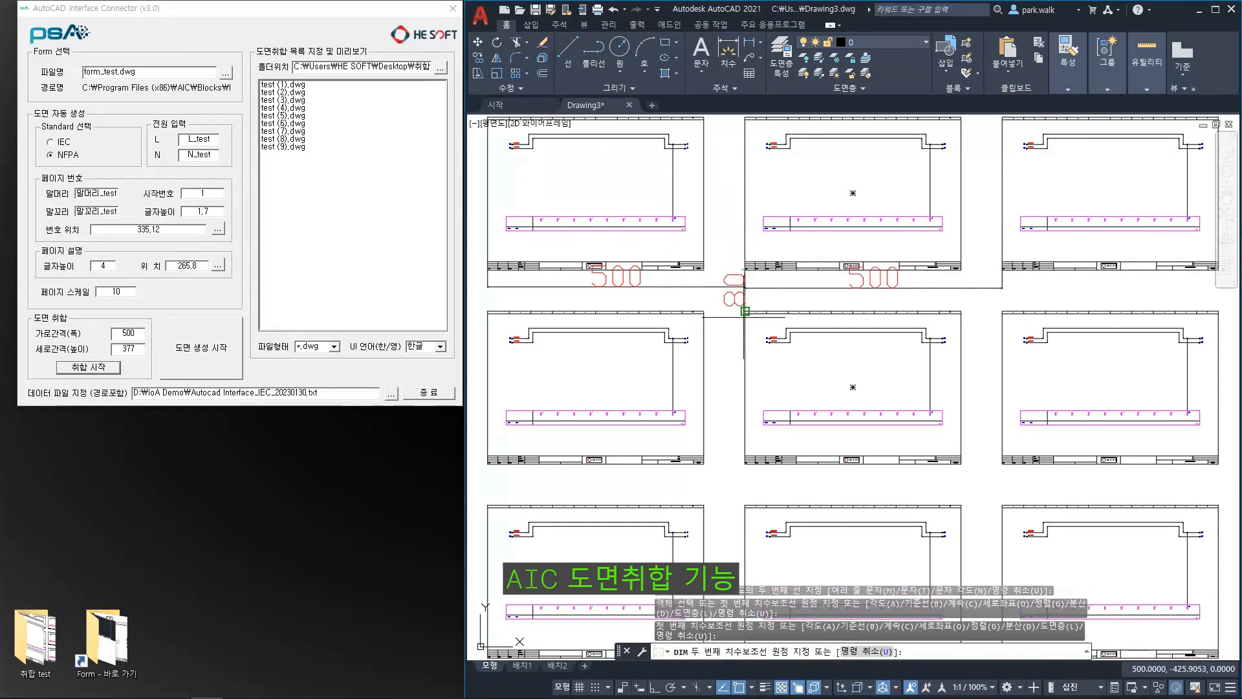
left_click(745, 463)
left_click(730, 369)
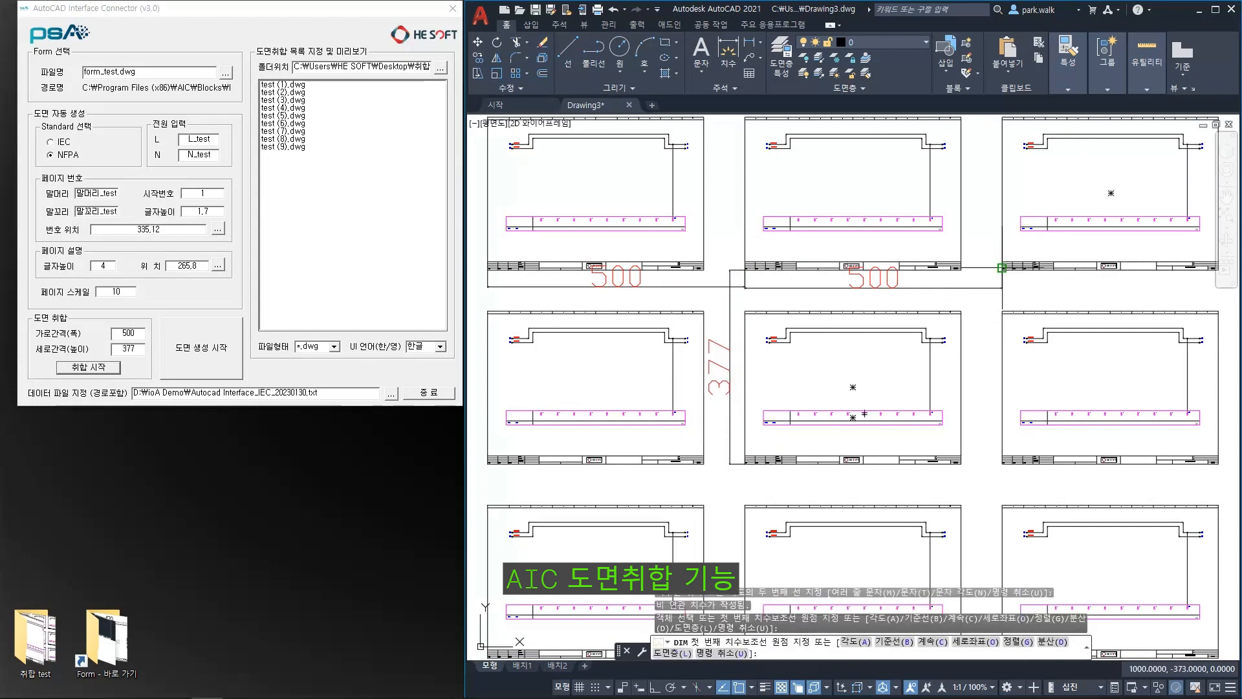
left_click(1002, 270)
left_click(1001, 464)
left_click(987, 382)
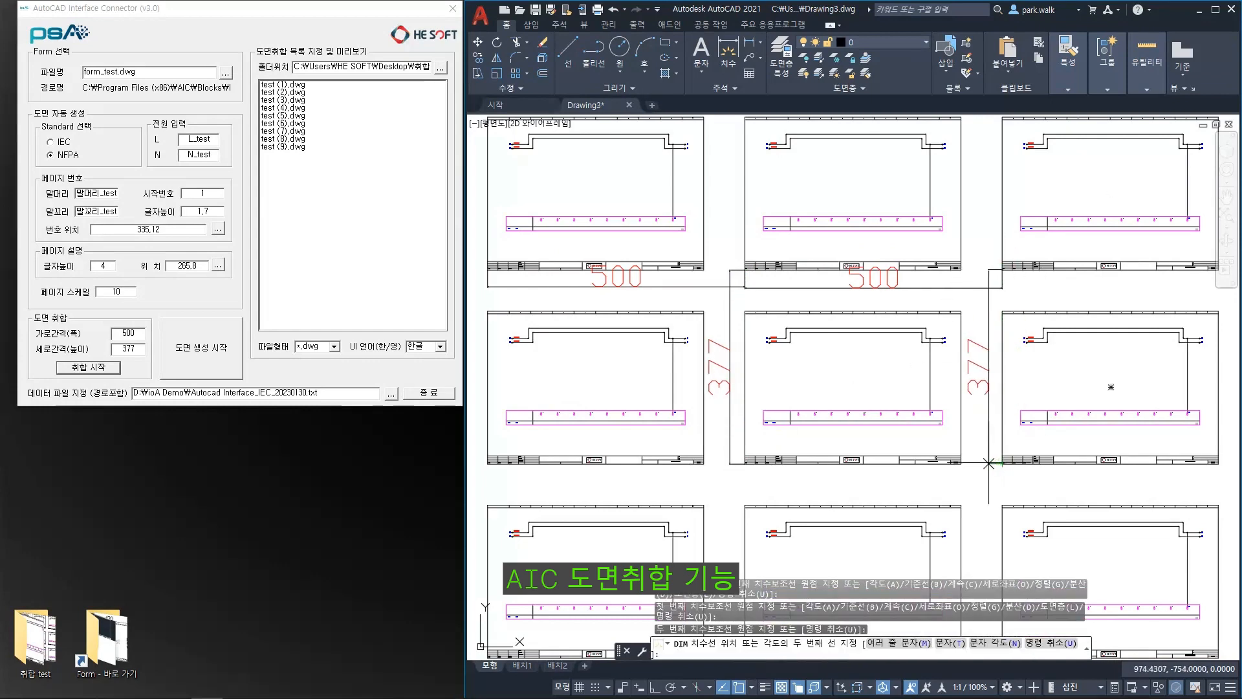
key("Return")
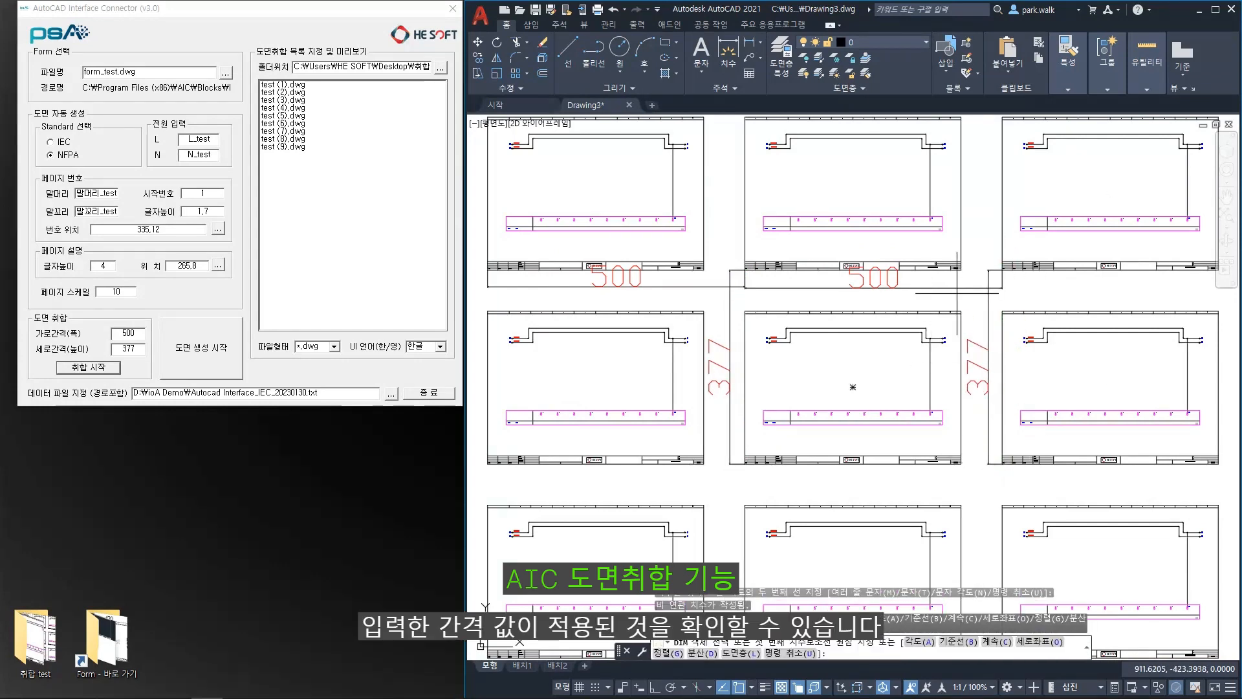